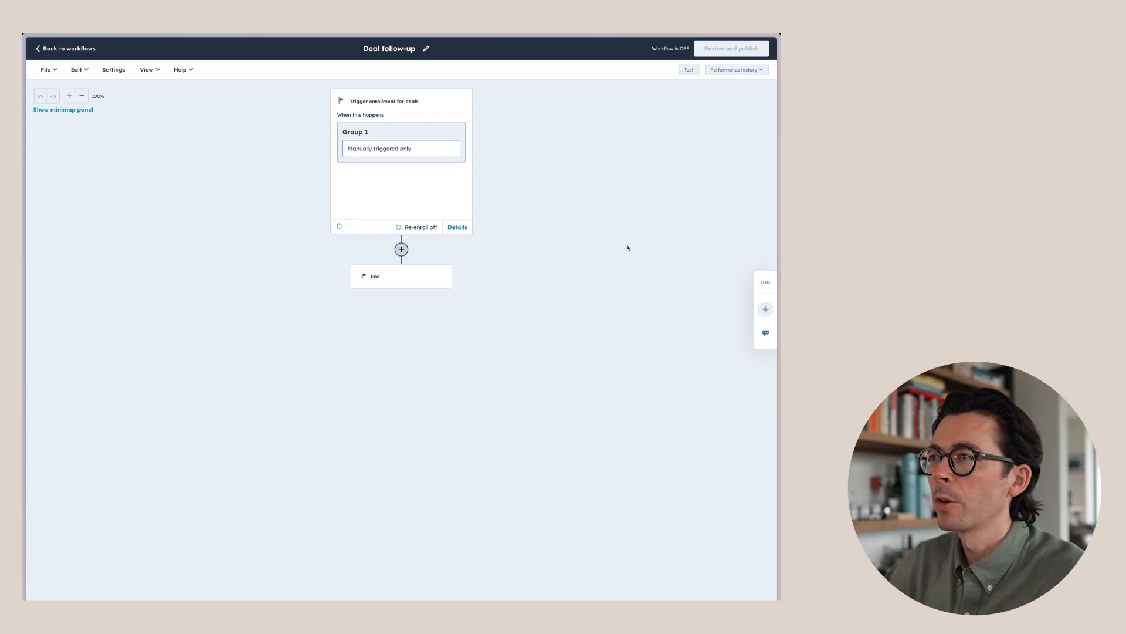
Set the enrollment trigger to filter criteria where Deal stage is any of Contract Sent (Sales Pipeline).
click(386, 176)
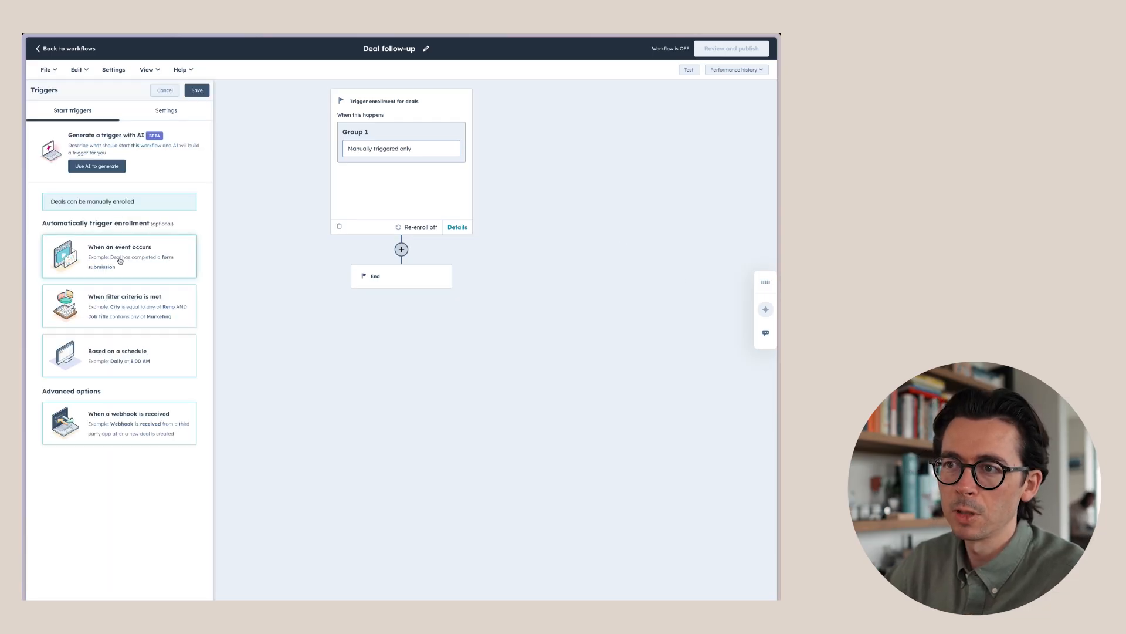
click(120, 299)
click(272, 184)
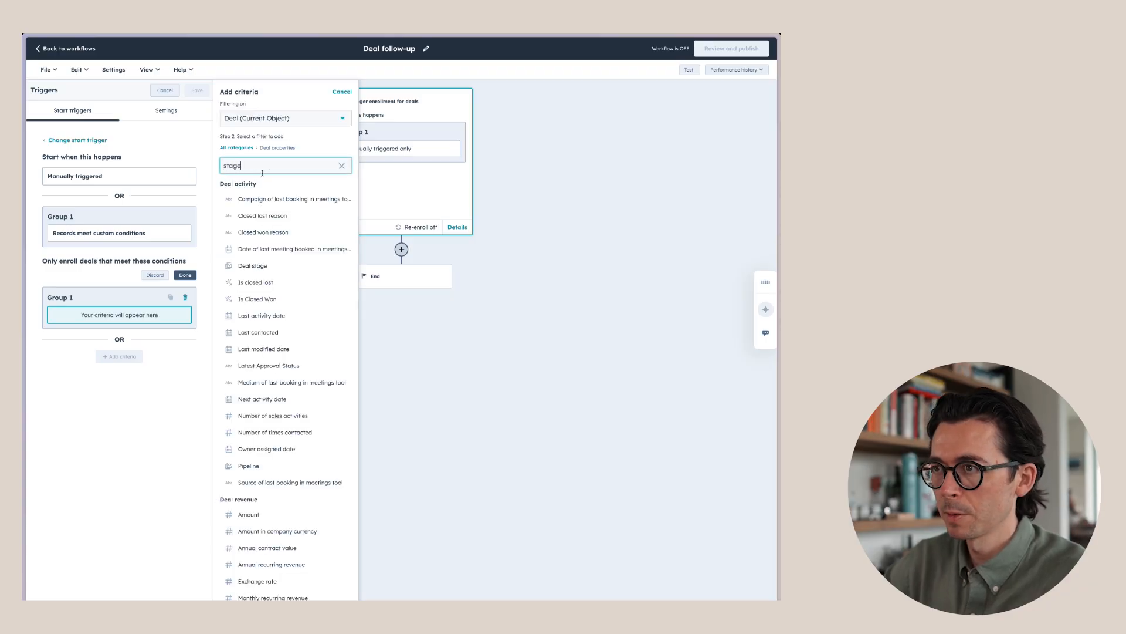
click(258, 199)
scroll(275, 220, down, 3)
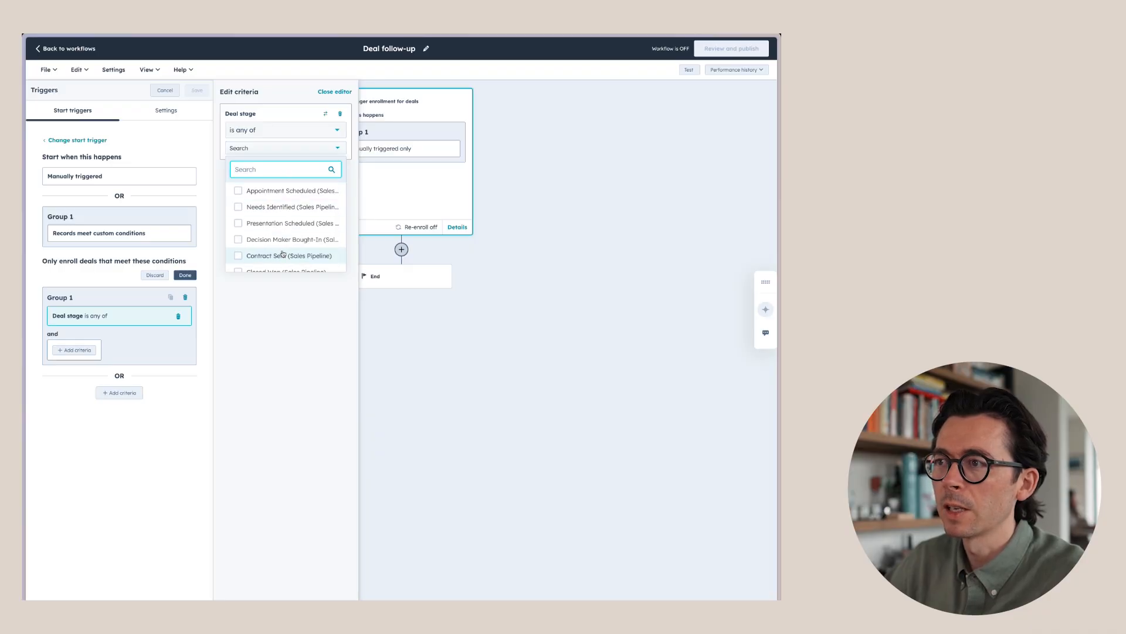
click(237, 256)
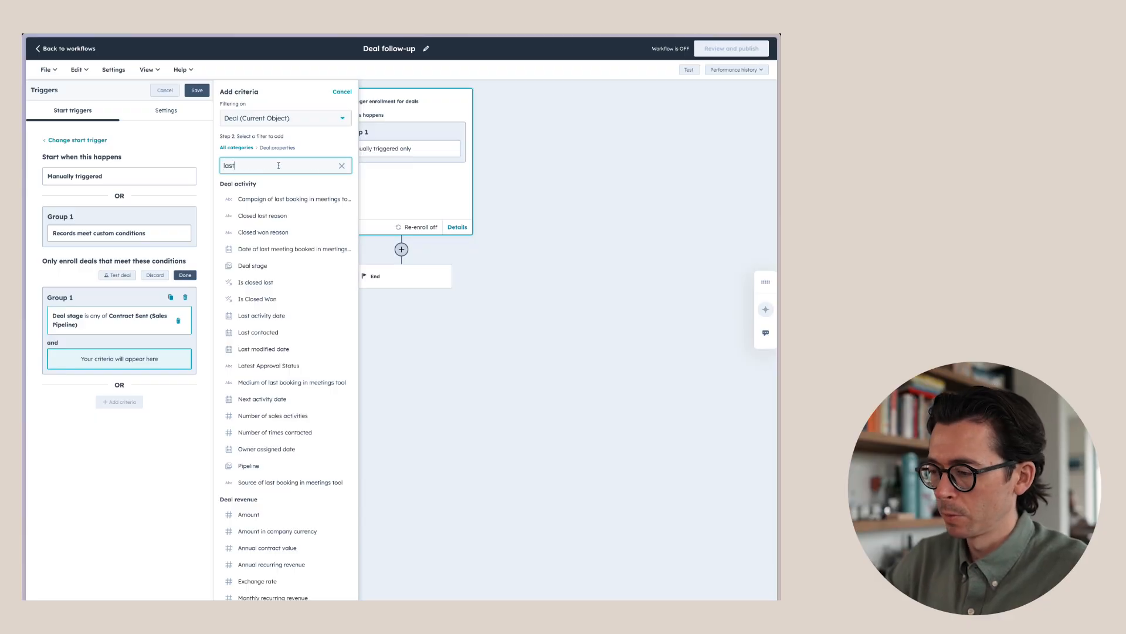
Add an enrollment criterion to Group 1 that Last activity date is more than 5 days ago, and finish the conditions.
text(ac)
click(277, 201)
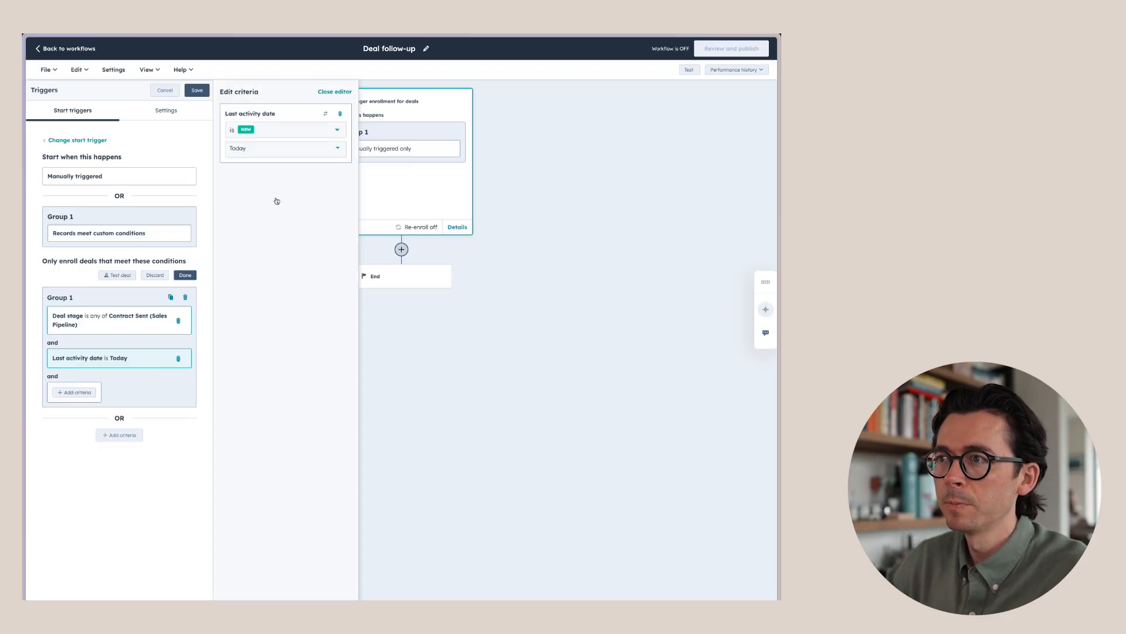
click(274, 130)
click(293, 219)
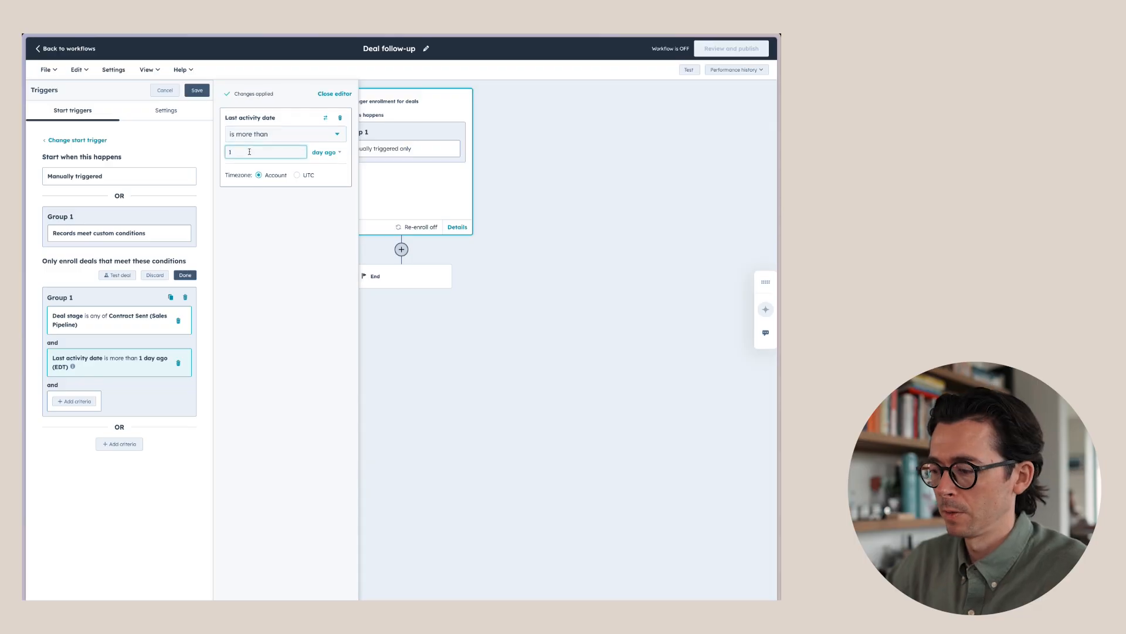
click(190, 274)
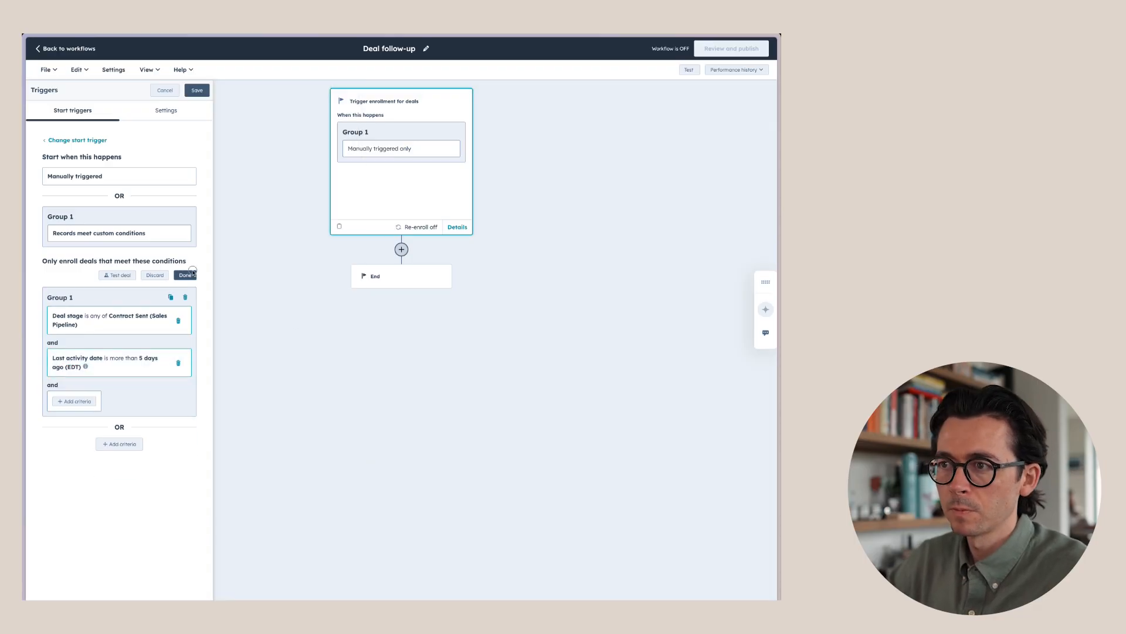
Allow deals to re-enroll after completing the workflow.
click(201, 93)
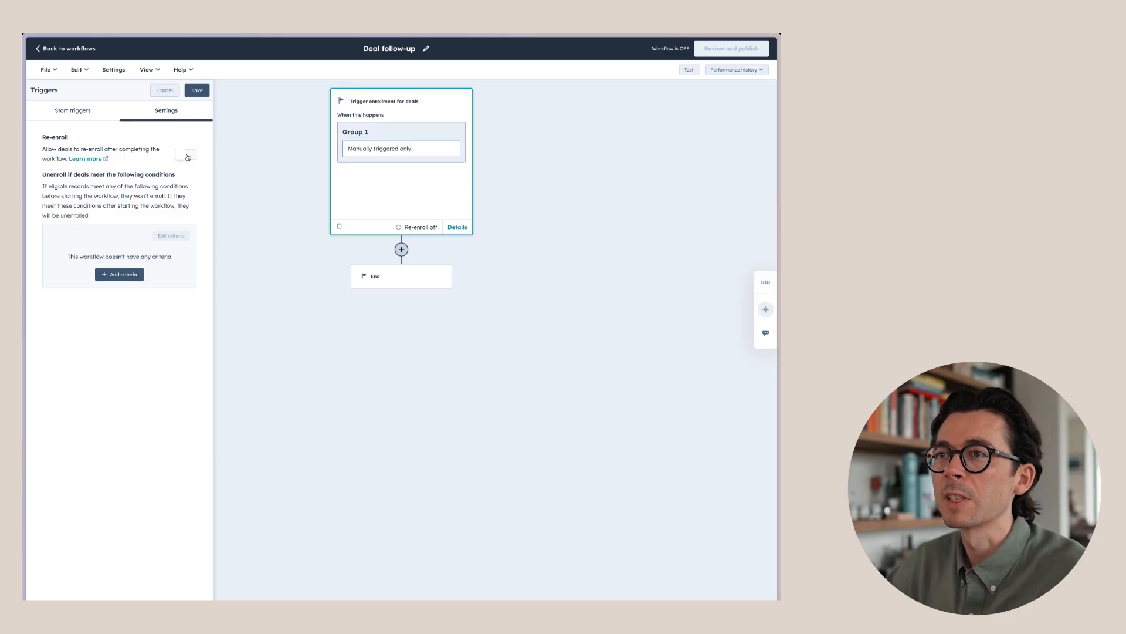
click(187, 155)
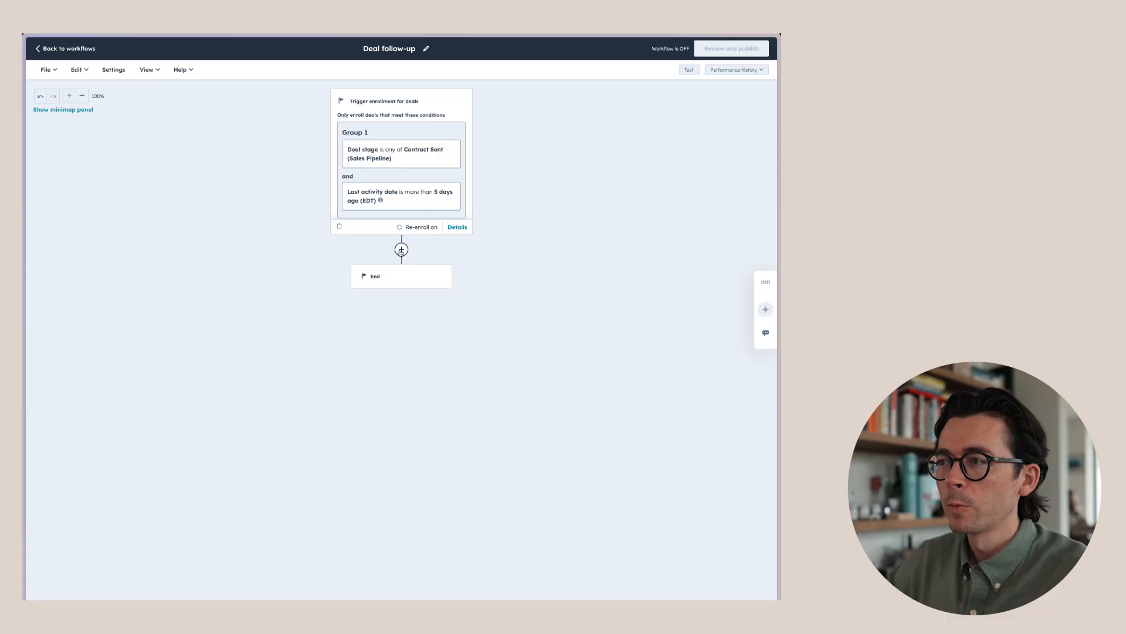
Add a Send internal email notification action after the trigger, addressed to the existing Deal owner.
click(401, 250)
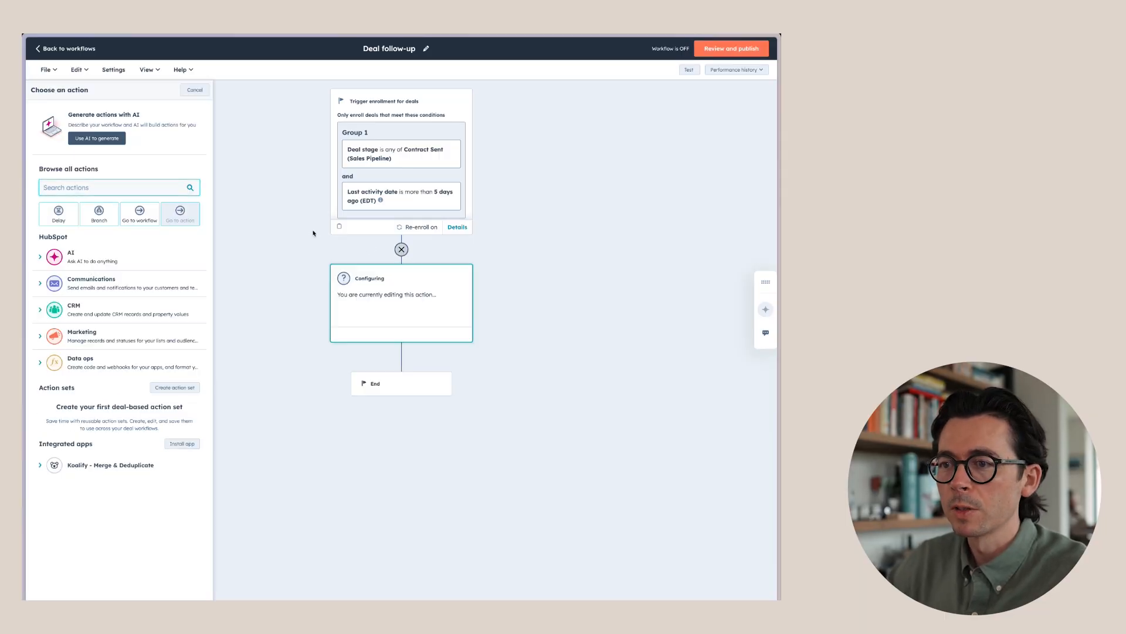
click(88, 281)
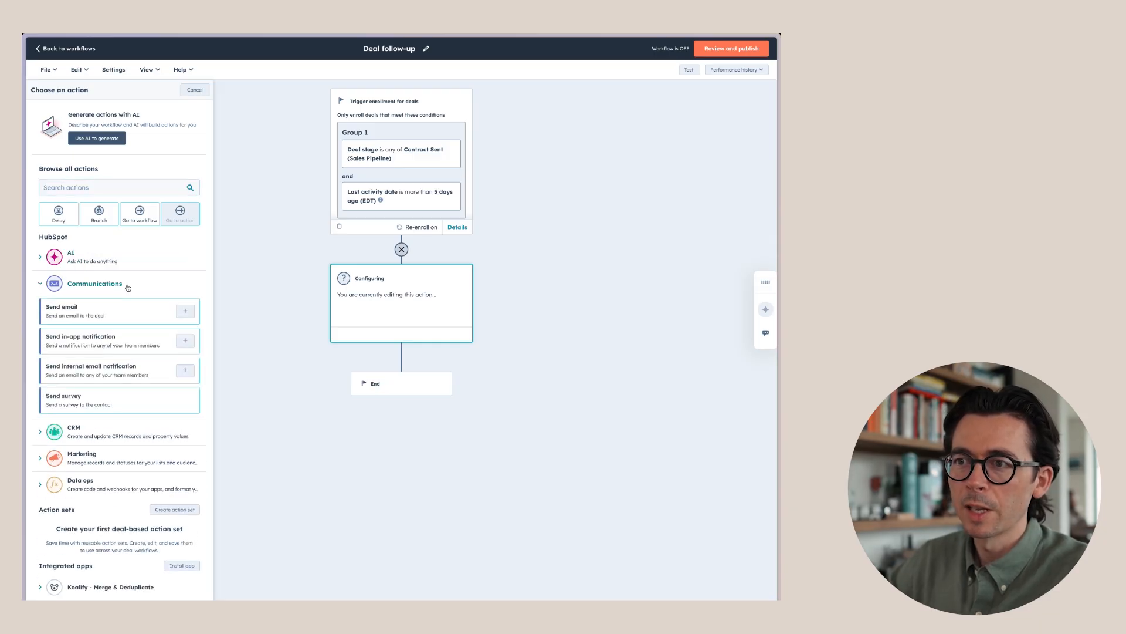
click(117, 373)
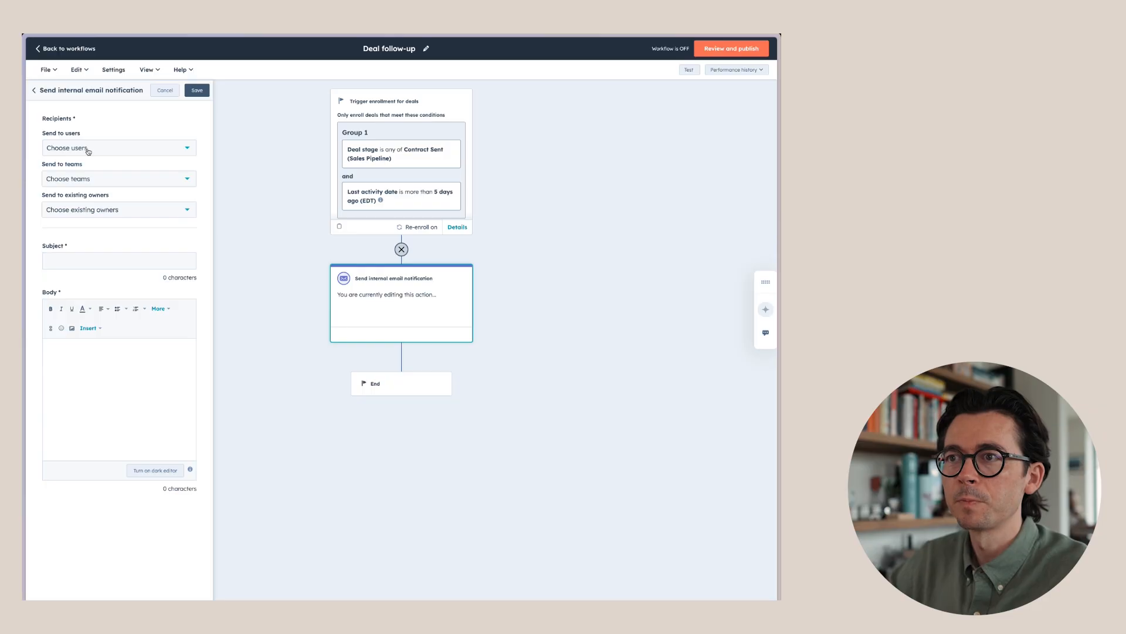
click(96, 209)
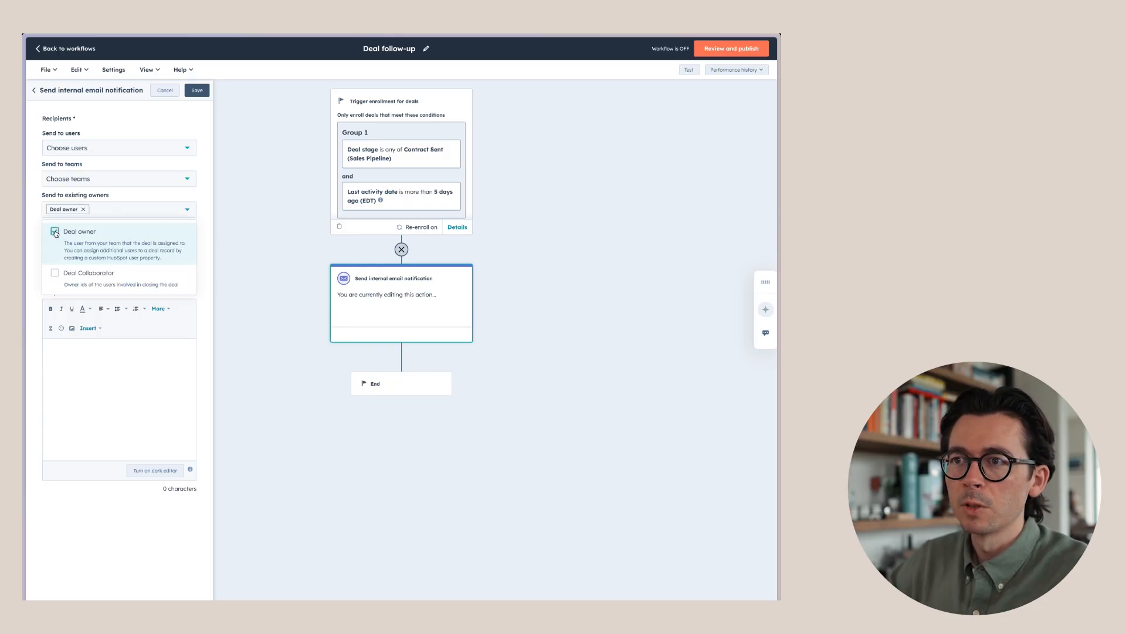
click(206, 207)
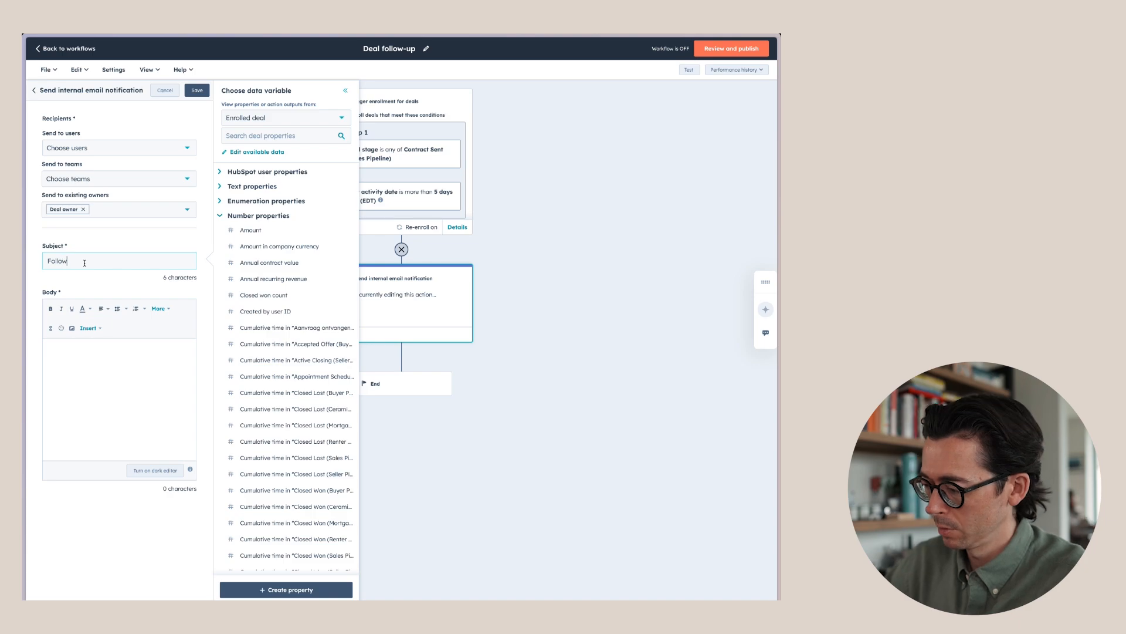
Set the email subject to "Follow-up reminder:" followed by the Deal Name token.
click(264, 140)
text(name)
click(249, 202)
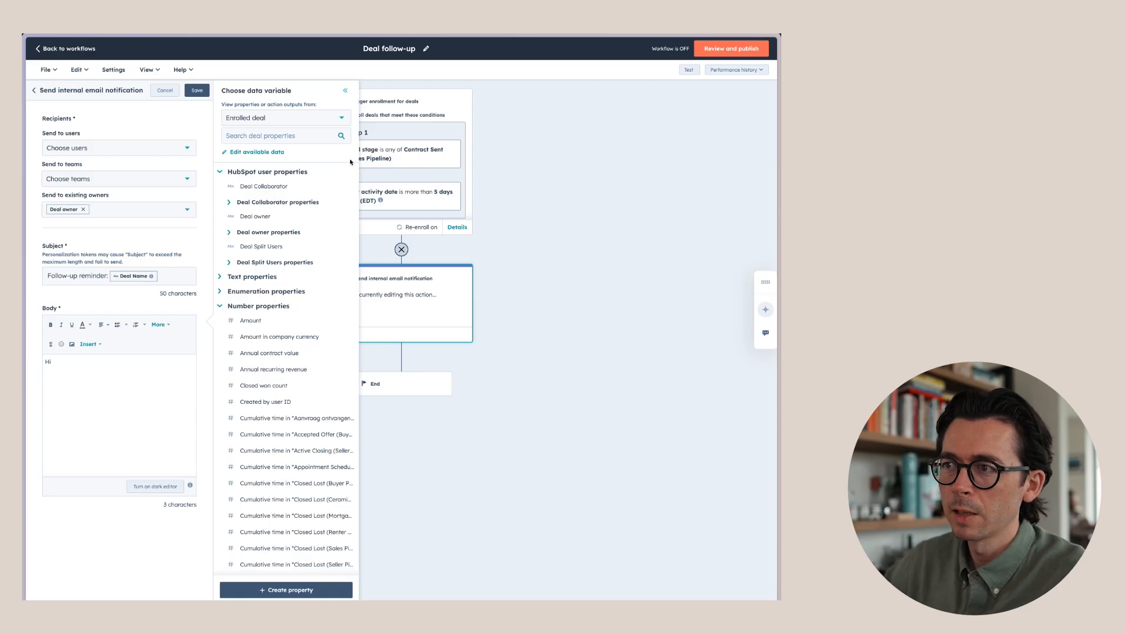
Write the email body with a Deal owner greeting, a request to follow up after 5 inactive days in Contract Sent, and a Deal name token line.
click(339, 217)
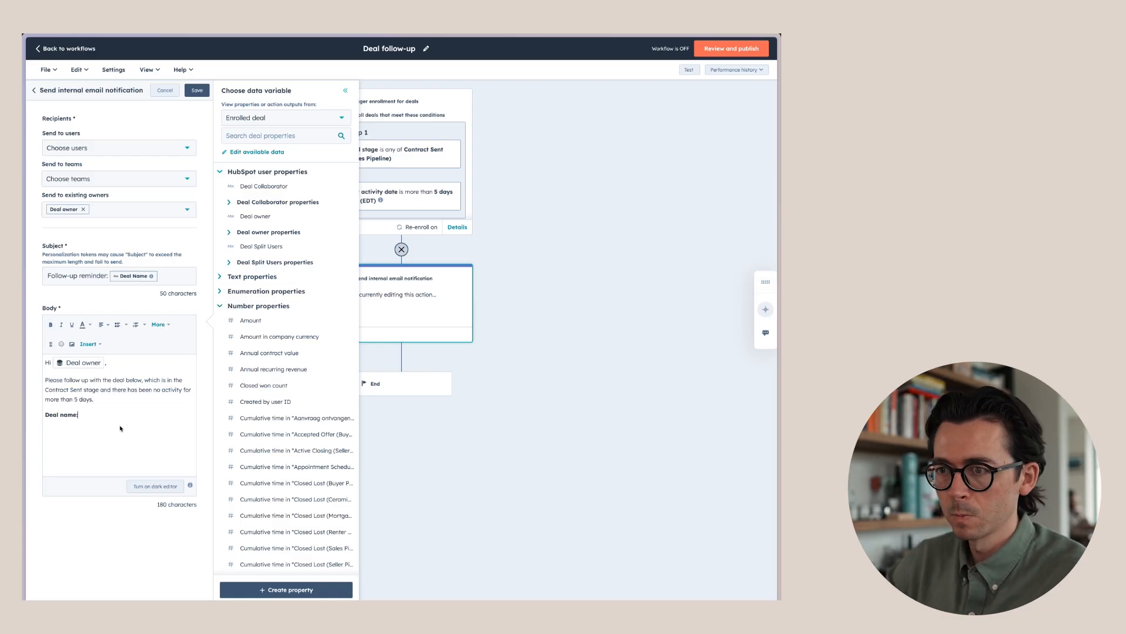
click(276, 136)
text(name)
click(255, 202)
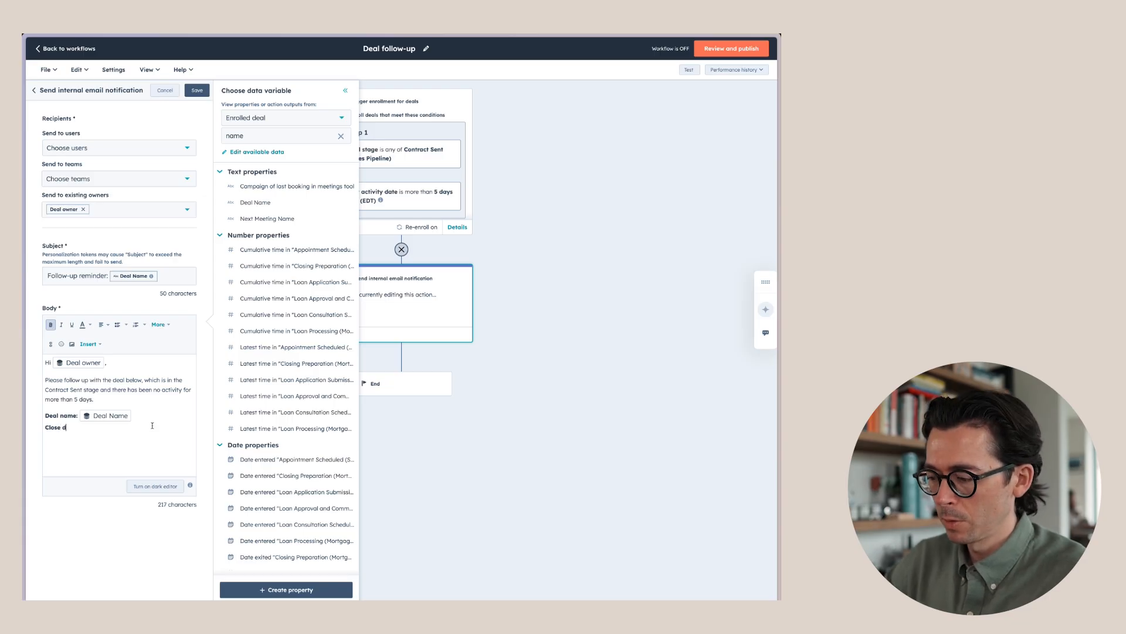
Add bold Close date and Last activity date lines with their matching deal tokens to the email body and save the action.
click(275, 139)
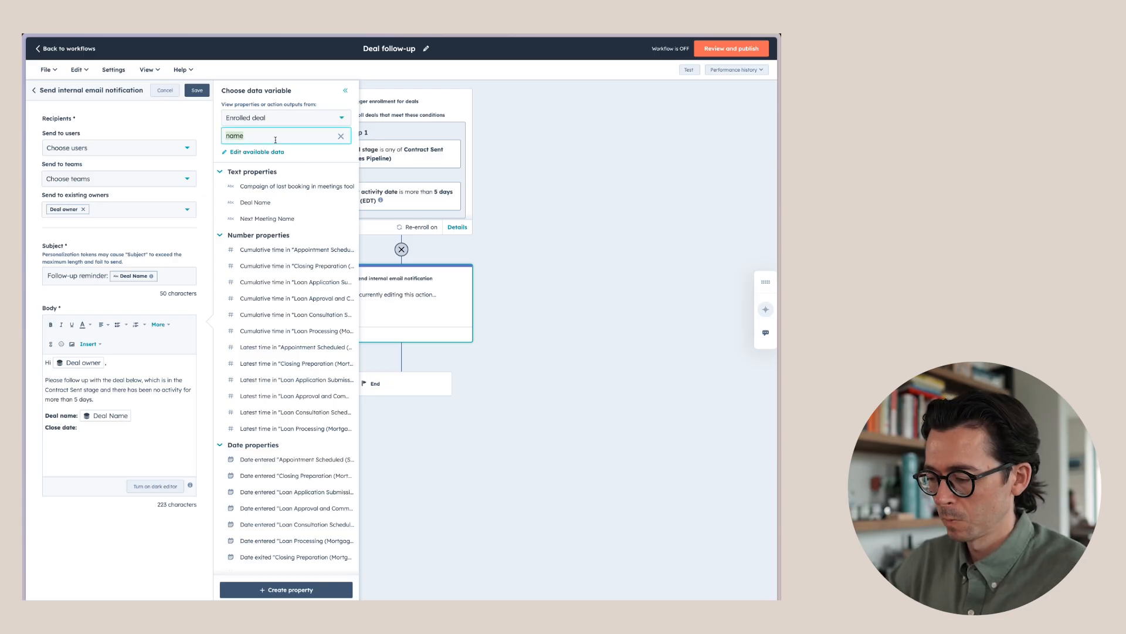
text(close)
scroll(284, 217, down, 3)
click(282, 227)
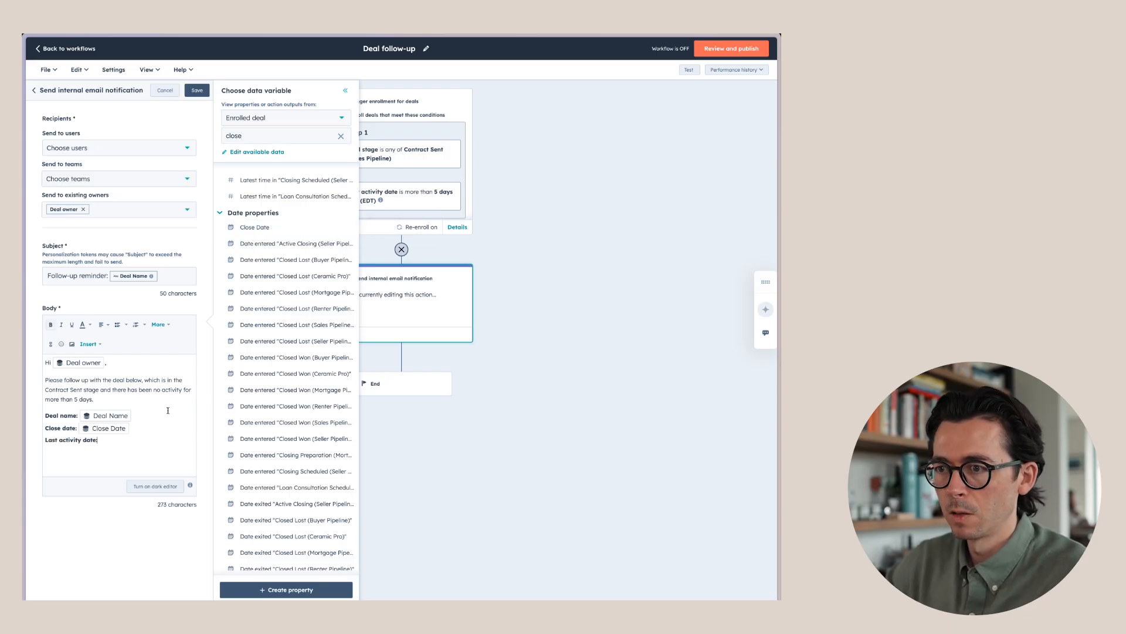
double_click(233, 136)
text(last acti)
click(264, 380)
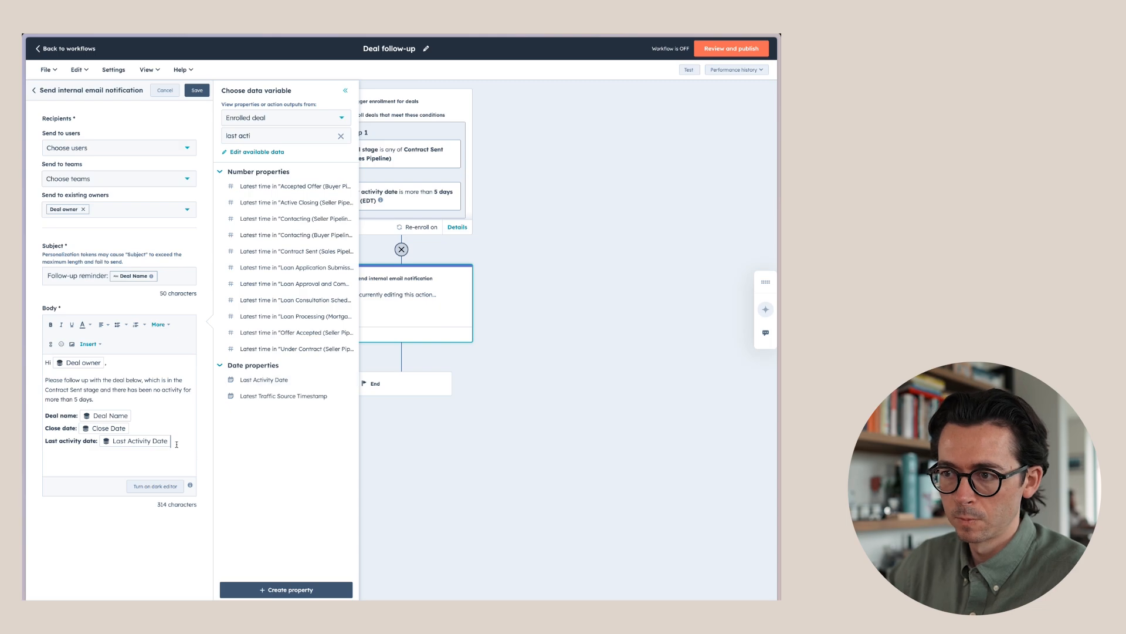
click(197, 90)
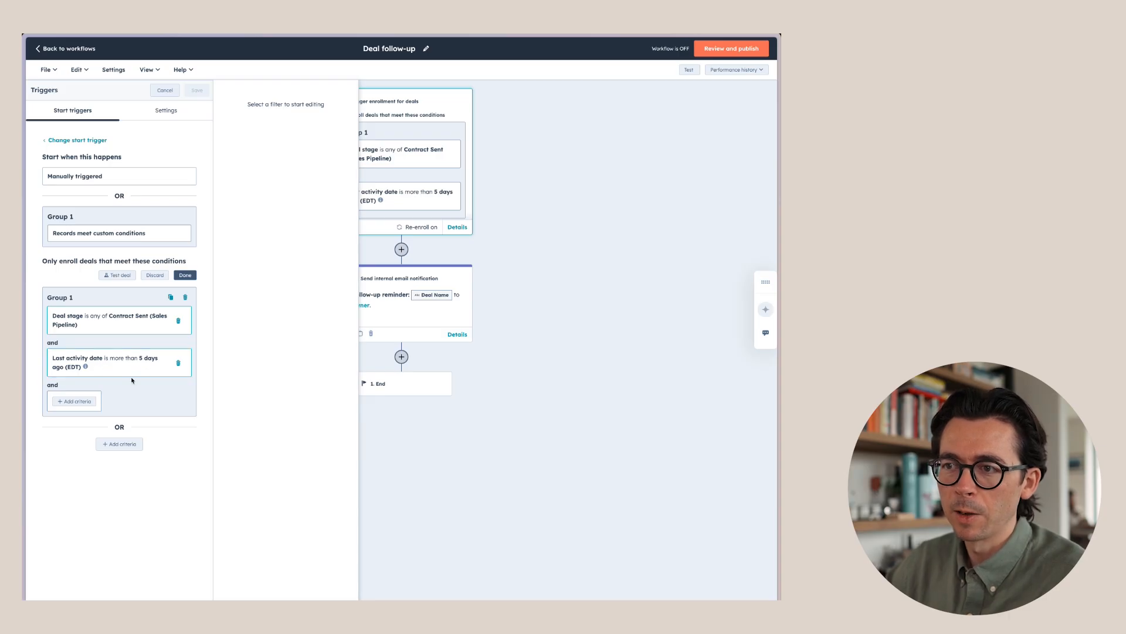
Add a third enrollment criterion that Next activity date is unknown and save the trigger.
click(64, 407)
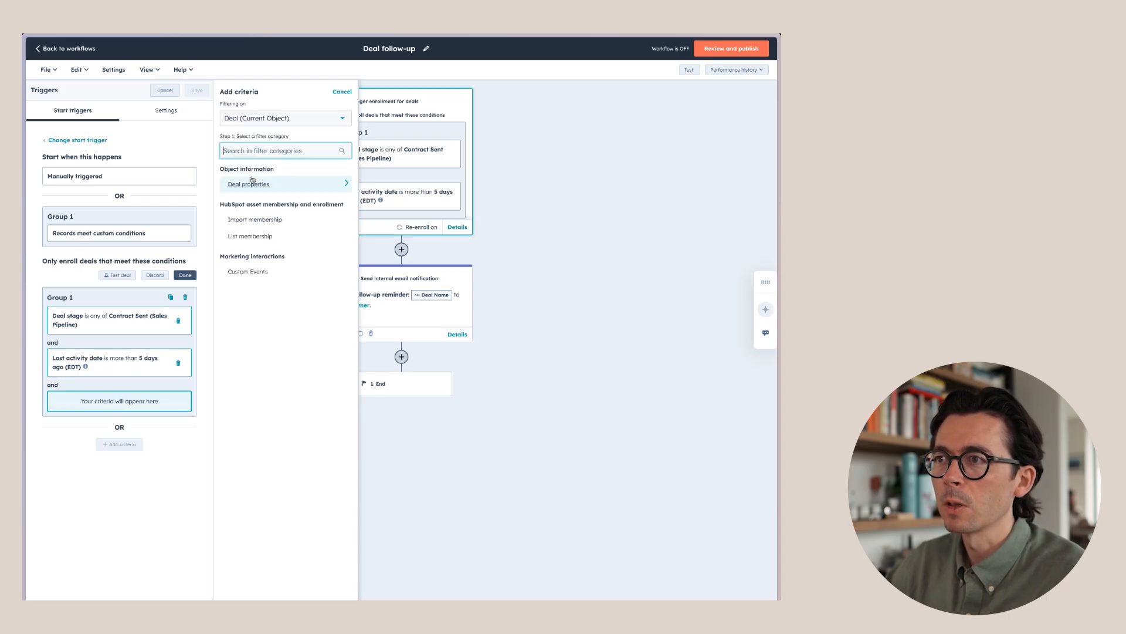
click(252, 183)
text(next )
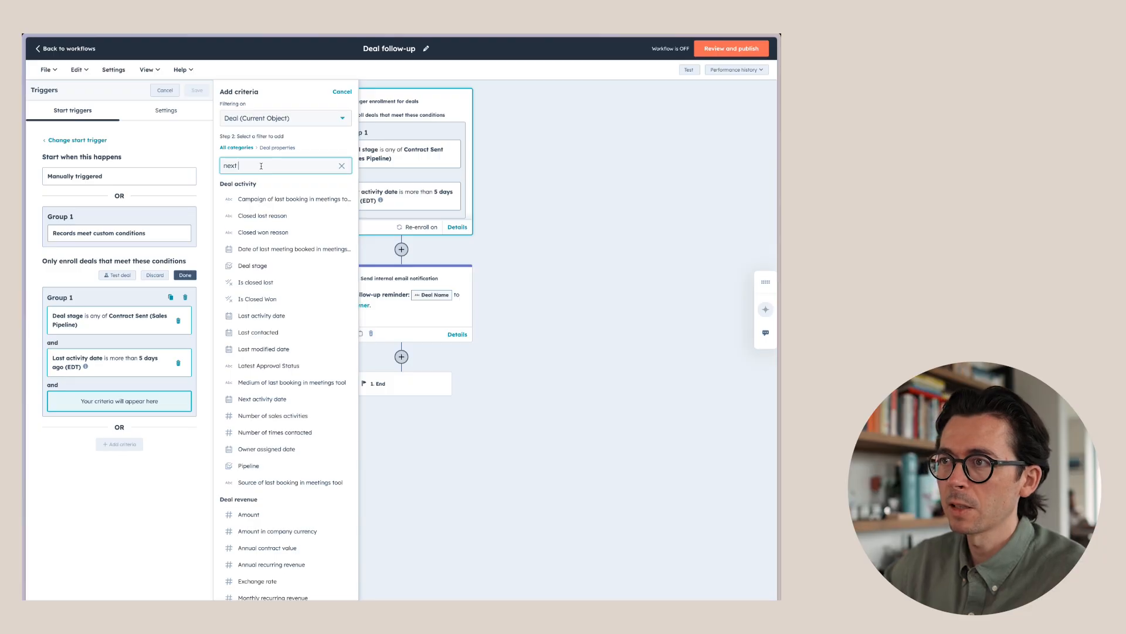
text(a)
click(269, 198)
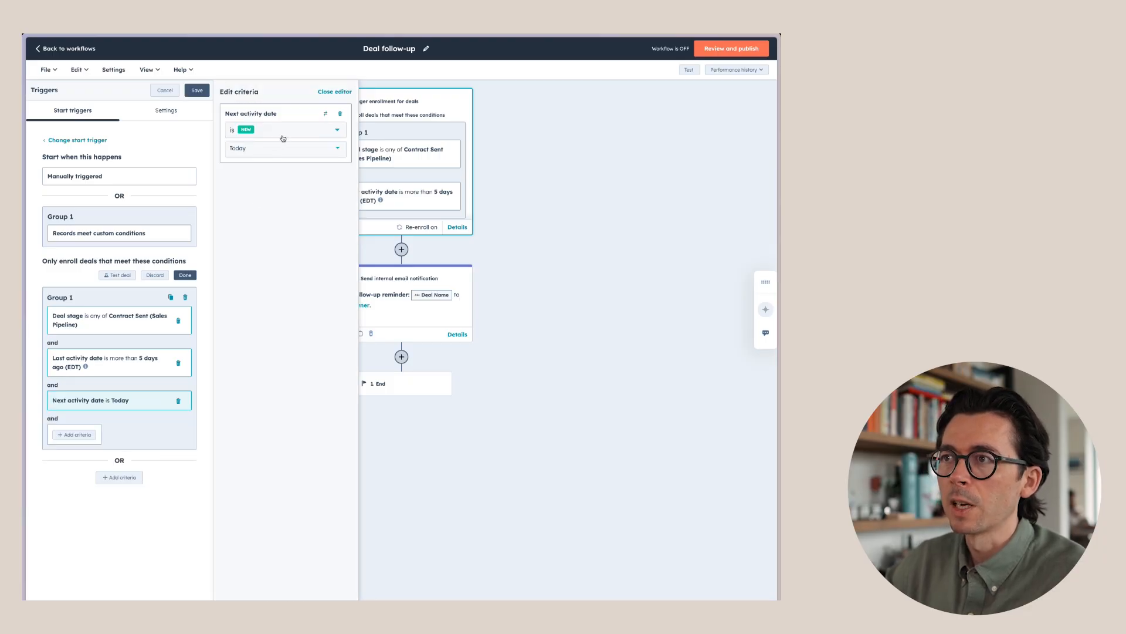
click(285, 136)
scroll(288, 199, down, 5)
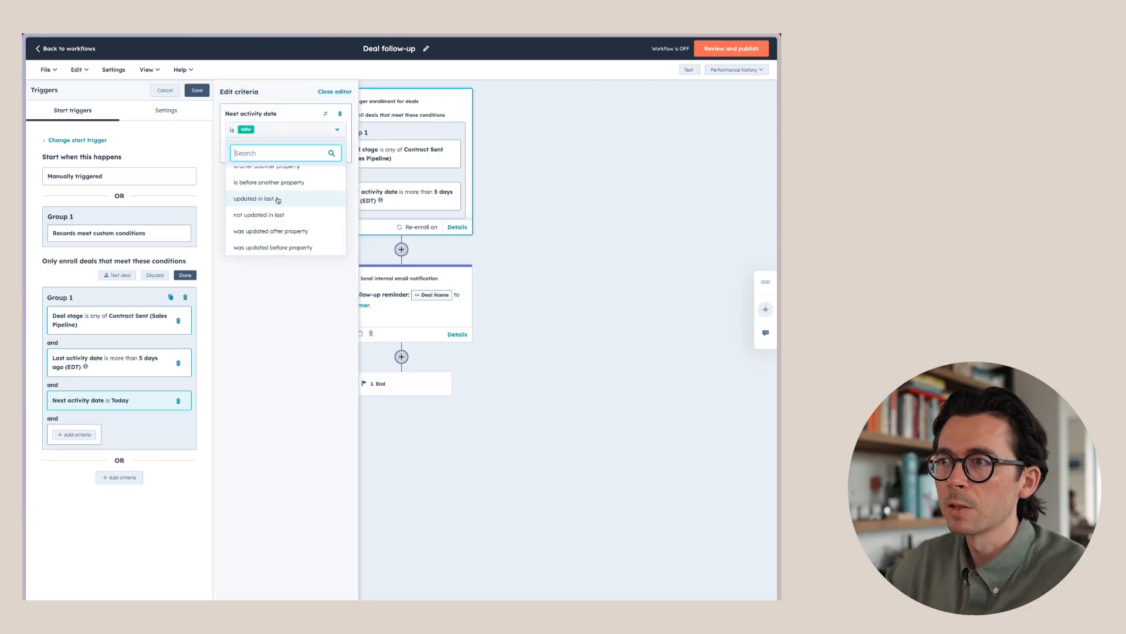
scroll(278, 200, up, 3)
scroll(277, 200, down, 2)
click(269, 206)
click(197, 91)
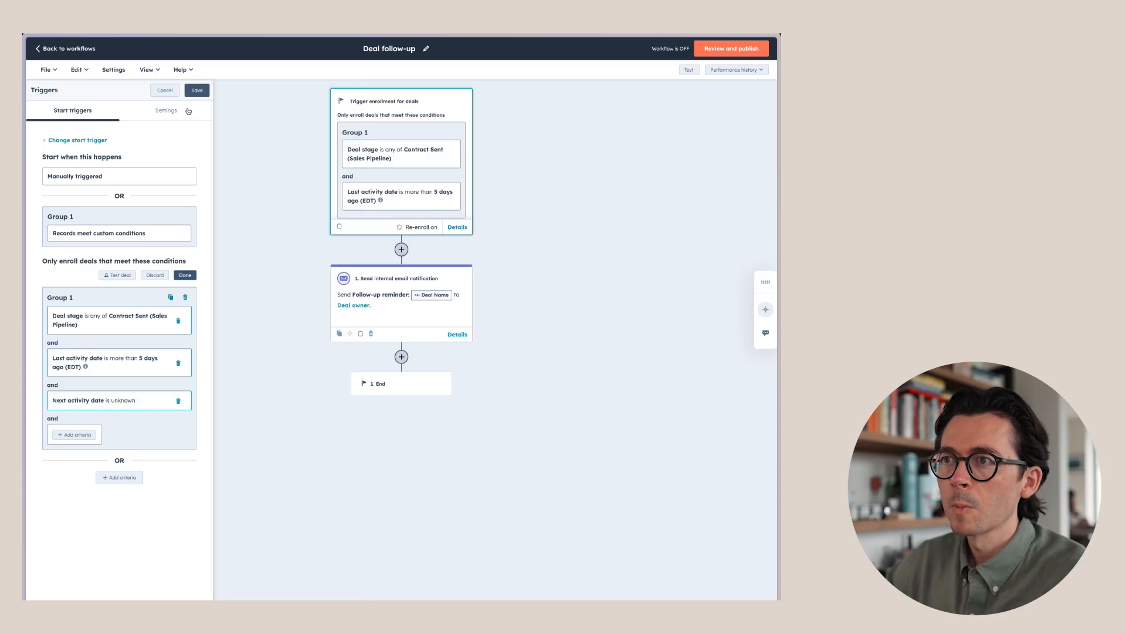
click(188, 111)
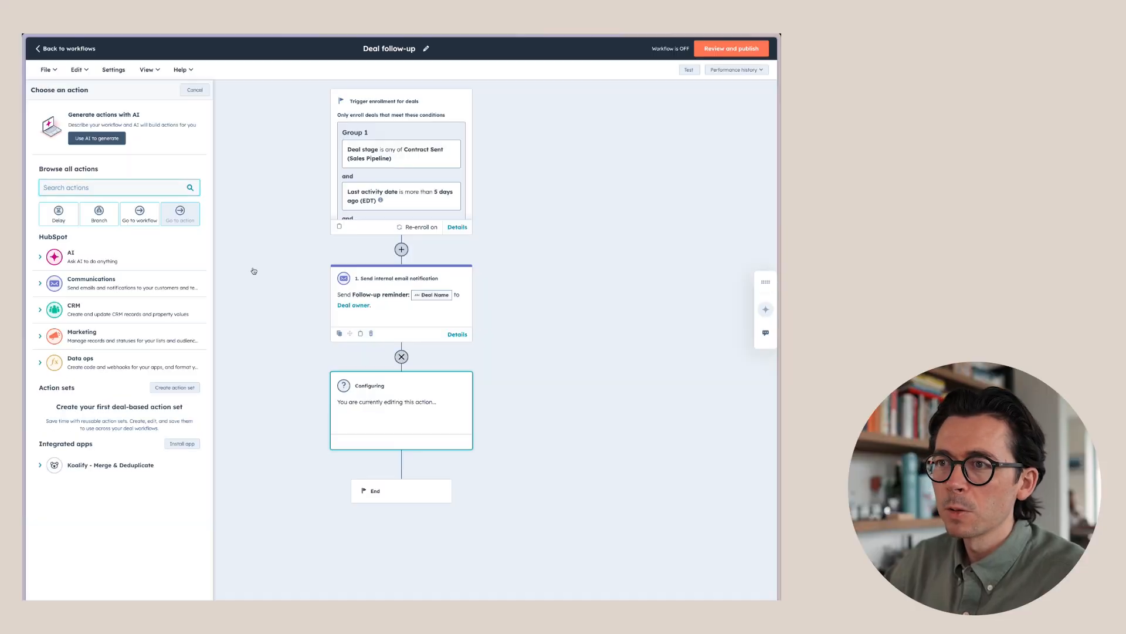
Add a delay for a set amount of time of 5 days after the email notification.
click(61, 215)
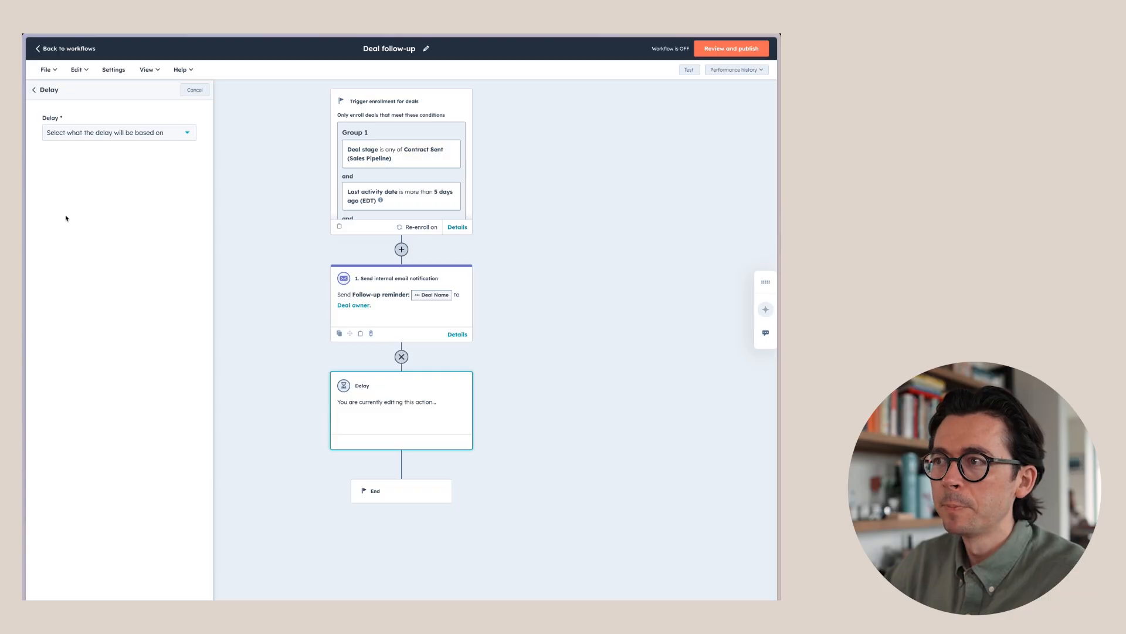
click(111, 132)
scroll(108, 190, down, 2)
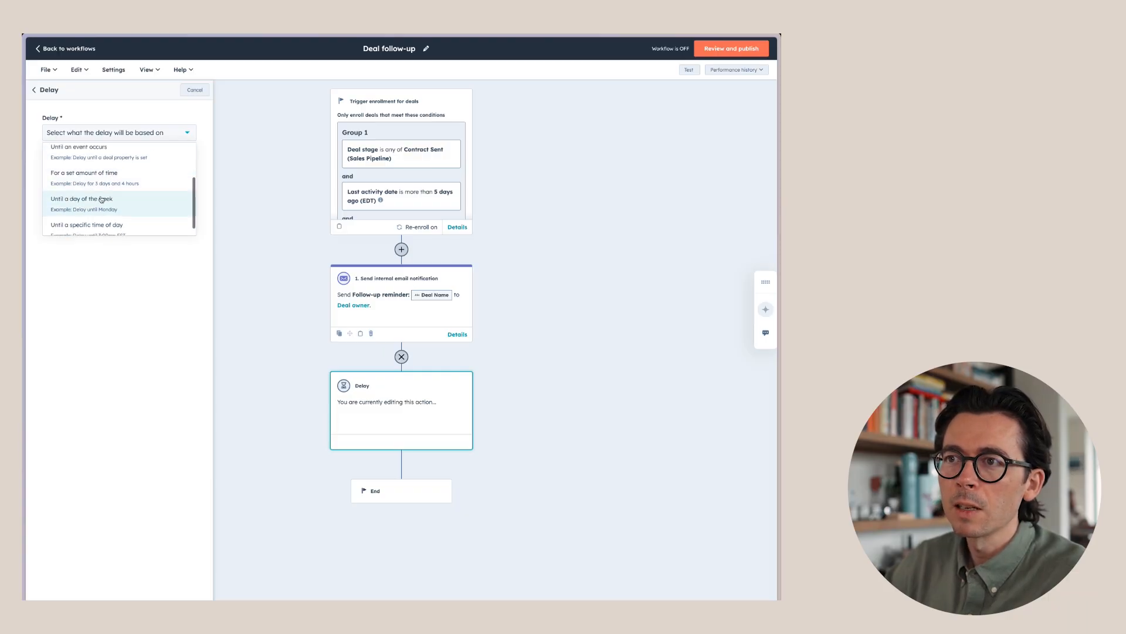
click(100, 177)
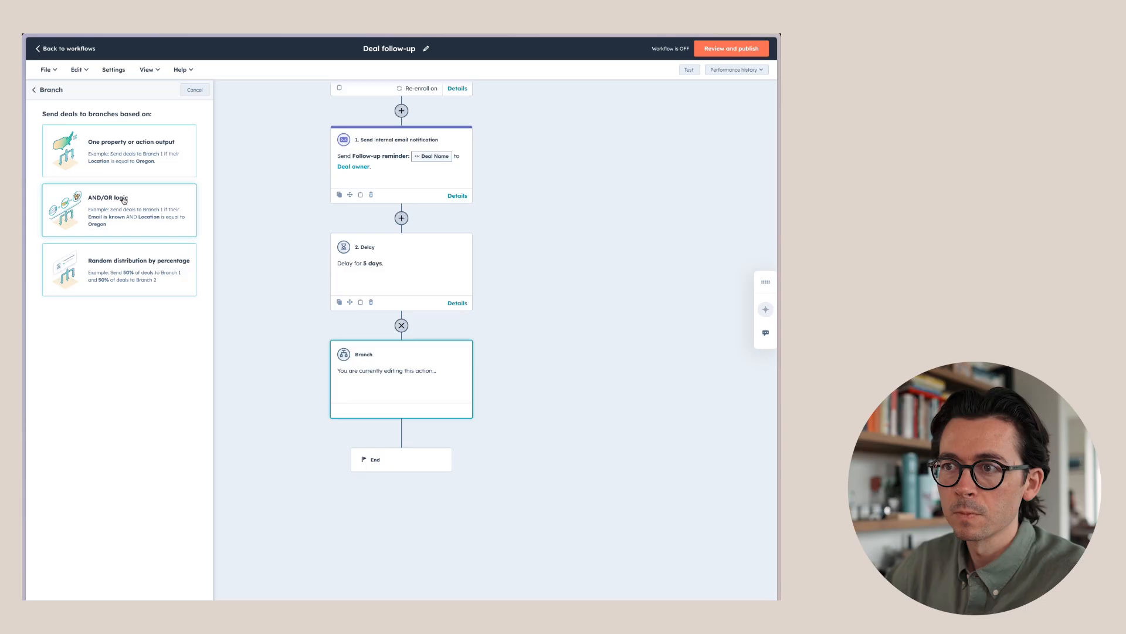
Base the branch after the delay on AND/OR logic, naming its paths "Followed up" and "No follow-up".
click(123, 201)
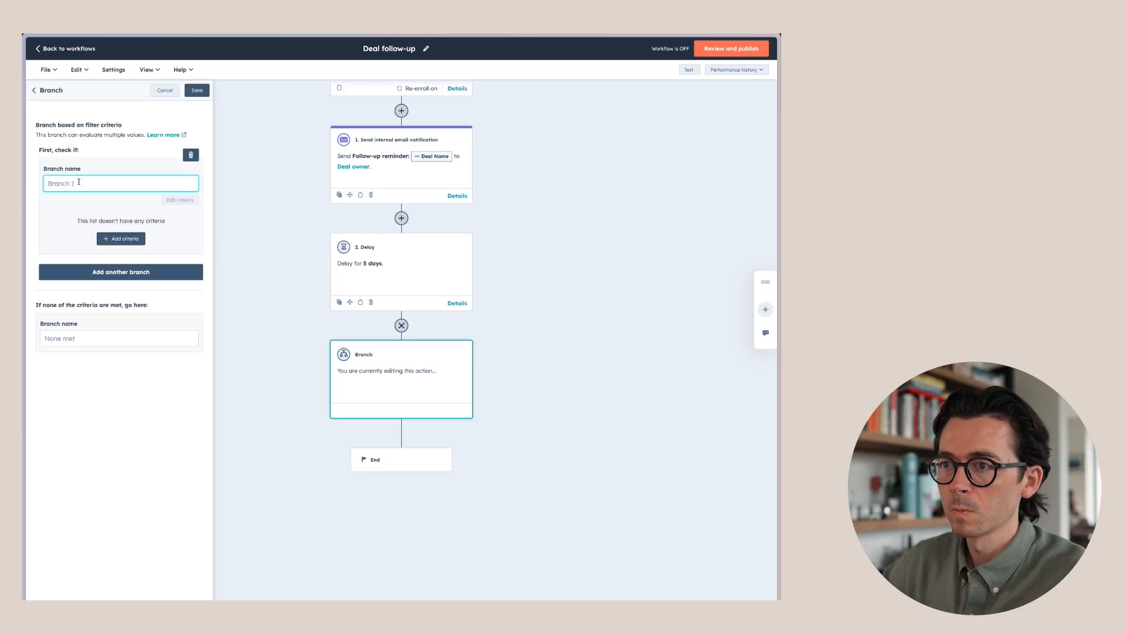
click(75, 338)
text(No follow-up)
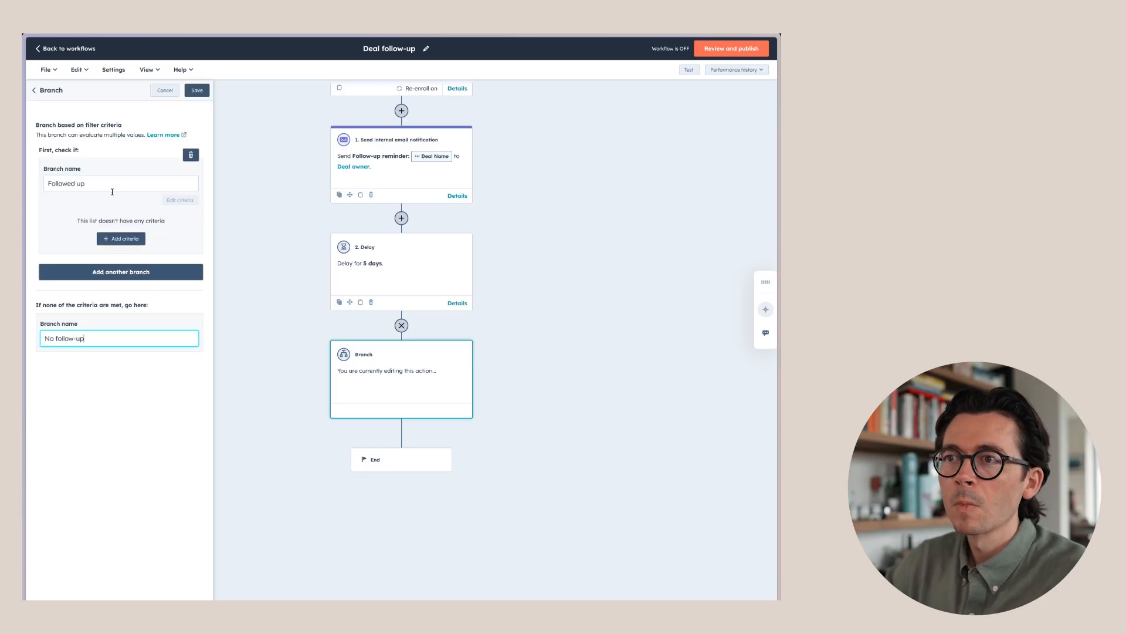
Set the "Followed up" branch criterion to Last activity date is less than 10 days ago and save the branch.
click(121, 239)
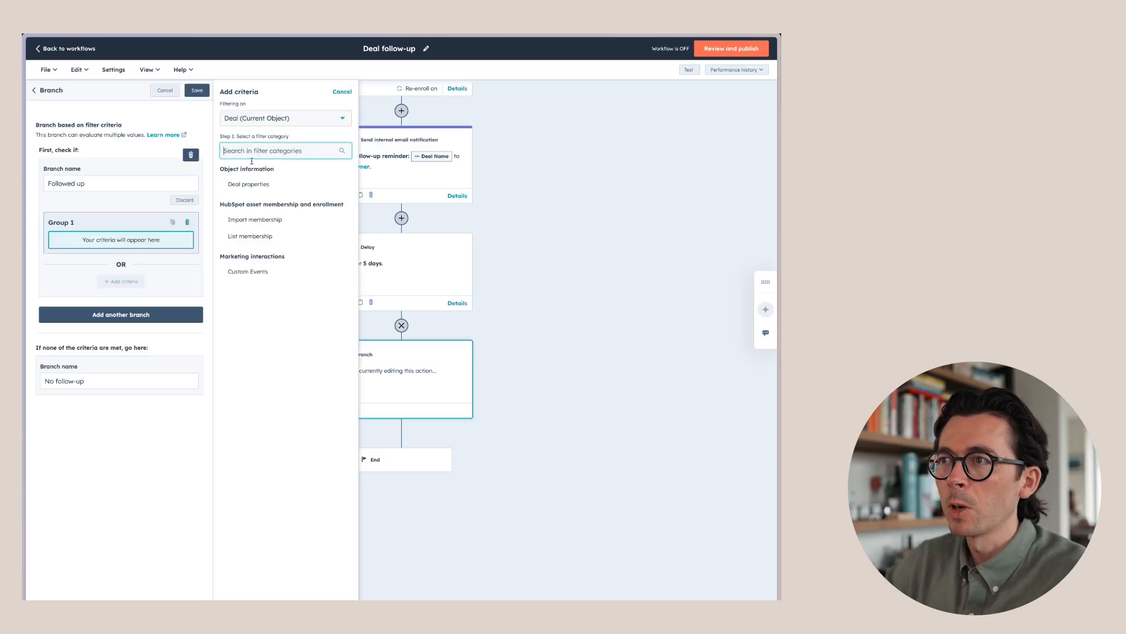
text(last activity)
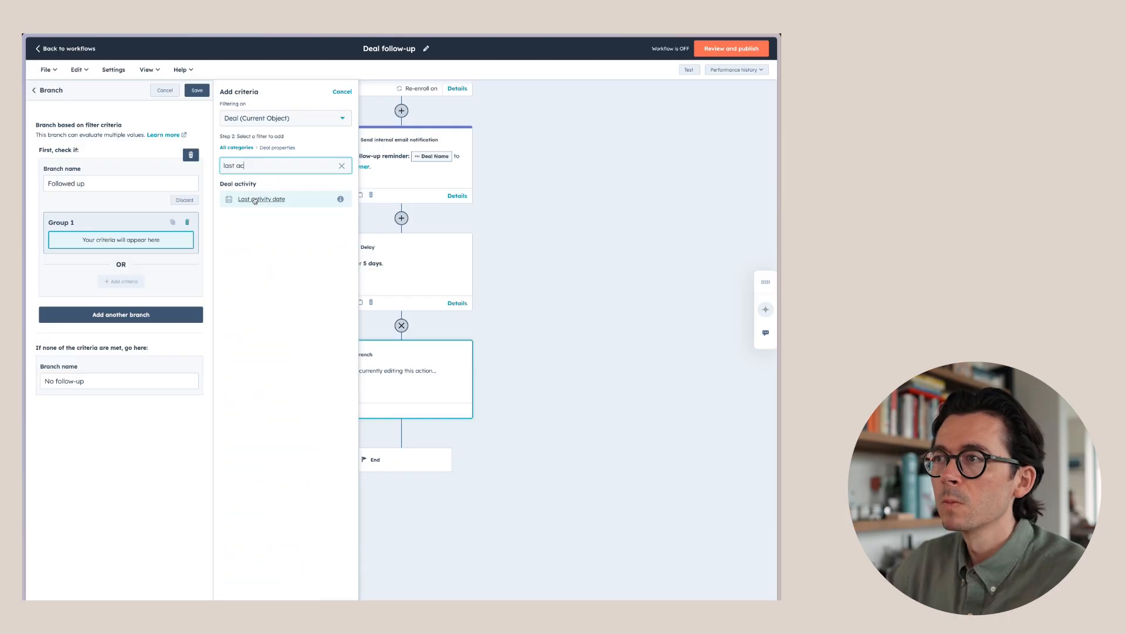
click(258, 199)
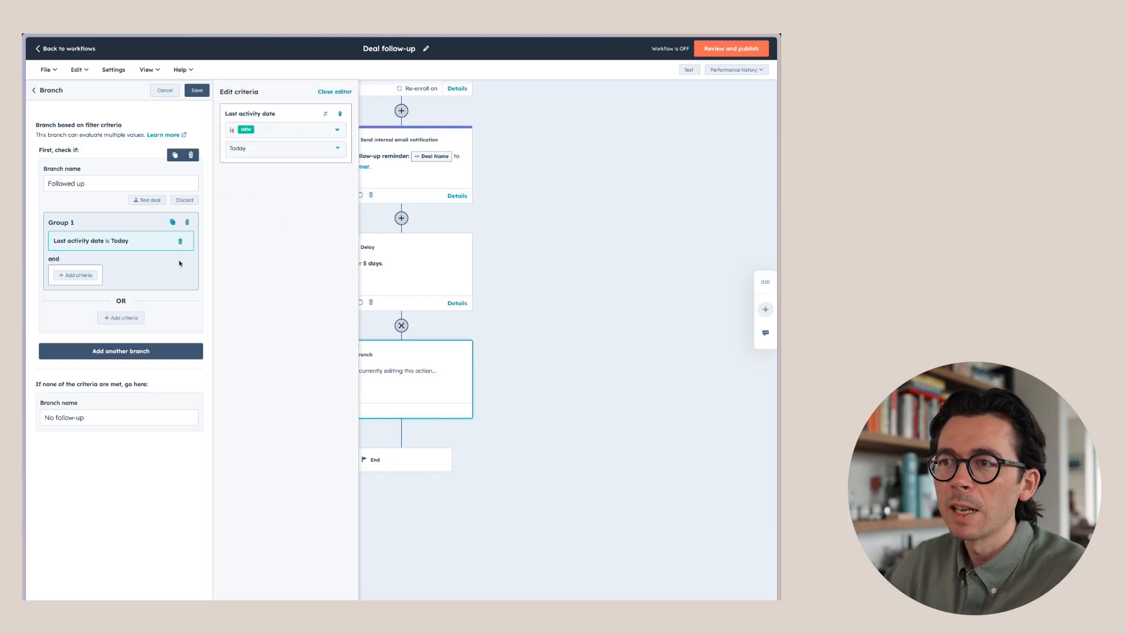
click(268, 133)
scroll(281, 199, down, 2)
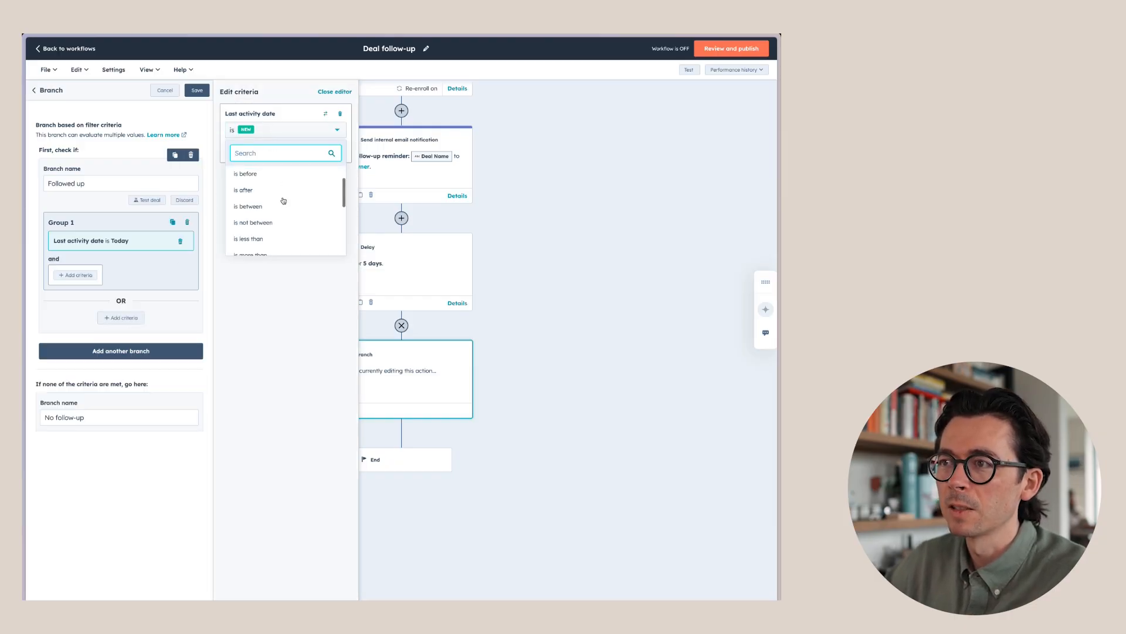
click(264, 234)
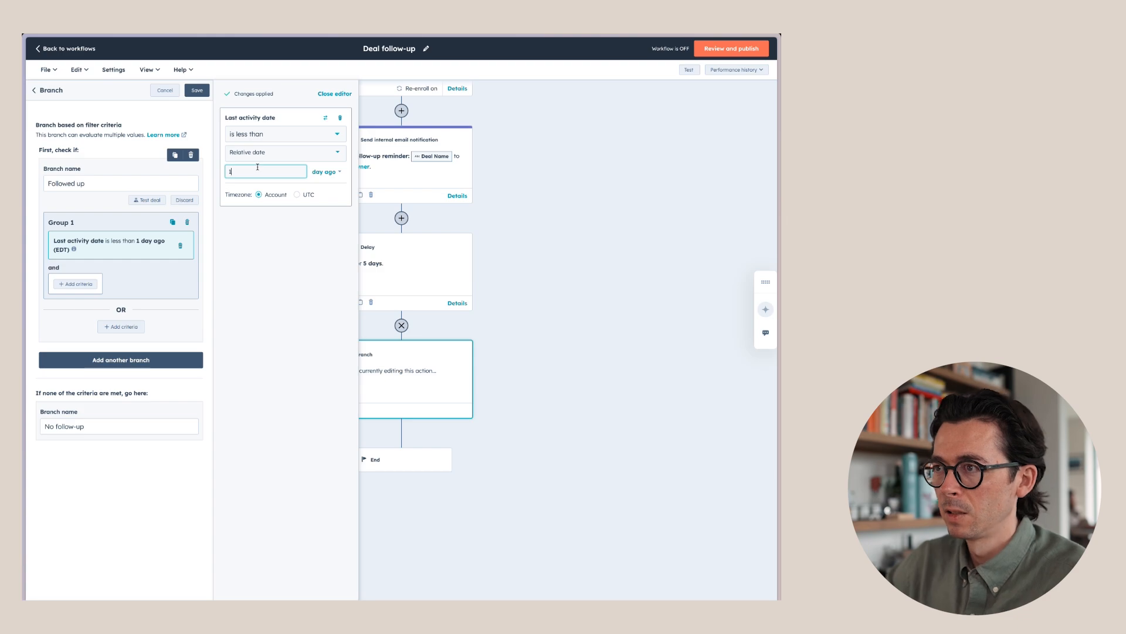
text(0)
click(273, 222)
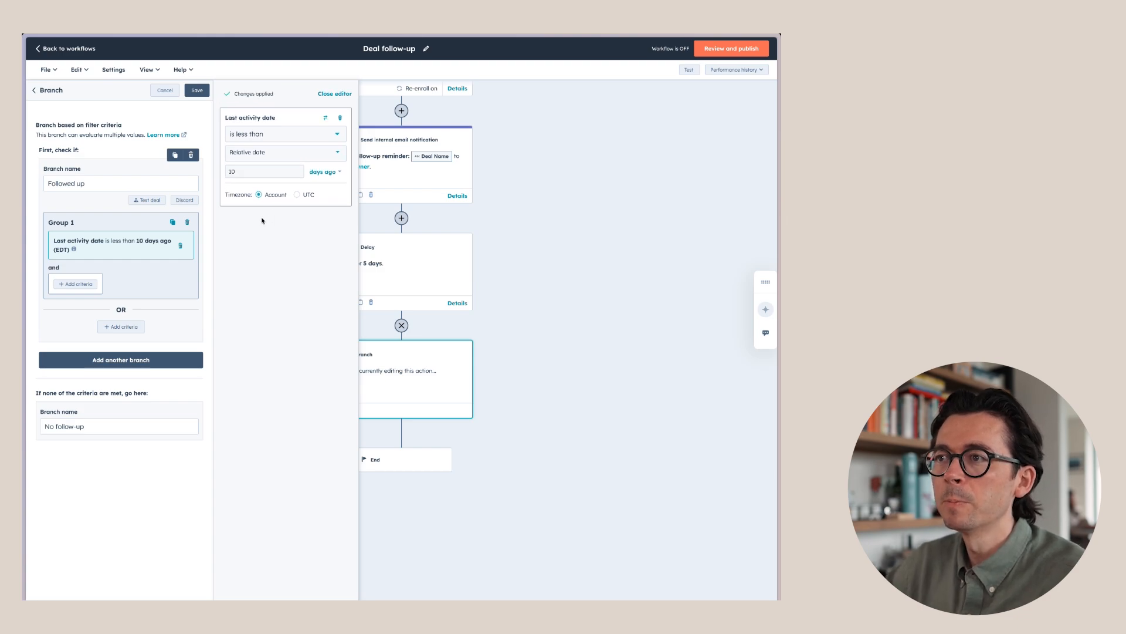
click(343, 94)
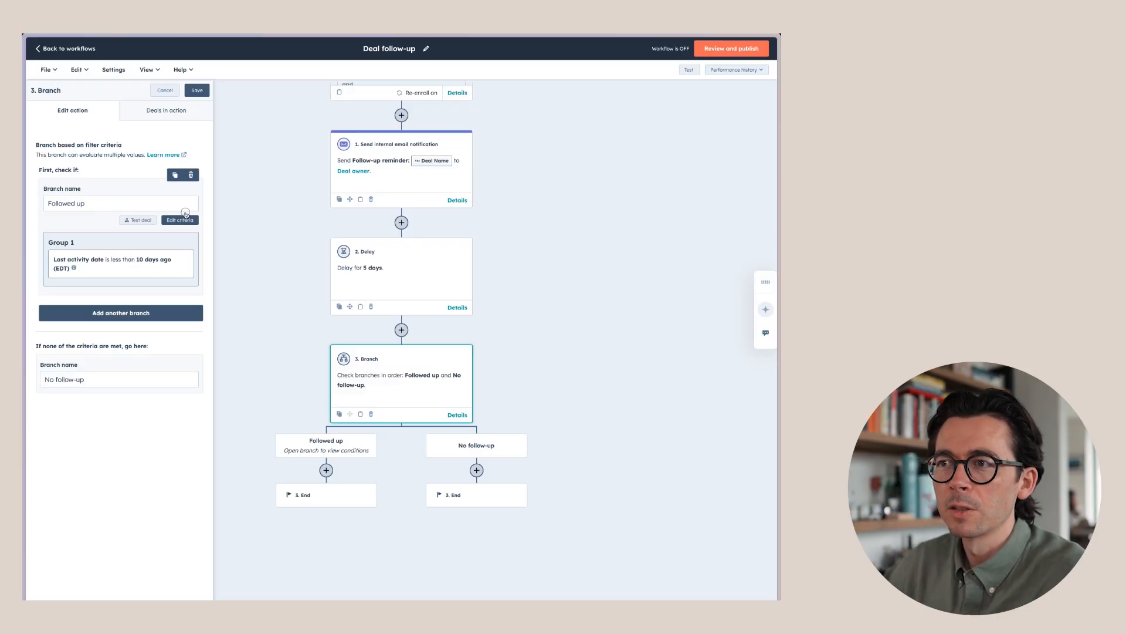
click(181, 220)
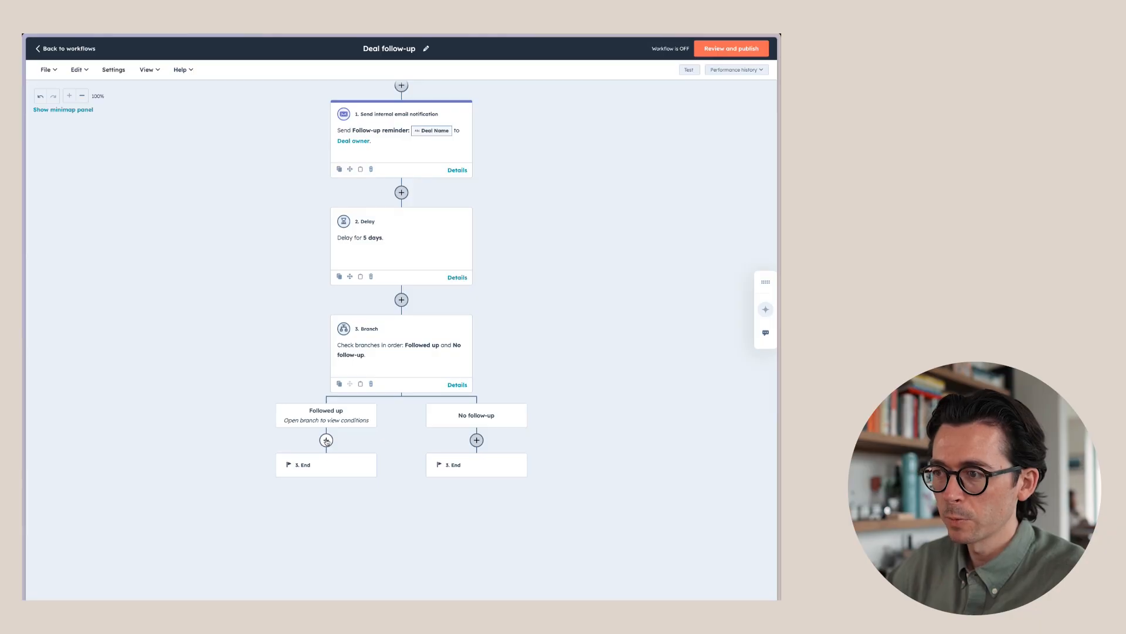
Add a Create task action to the "No follow-up" path.
click(326, 440)
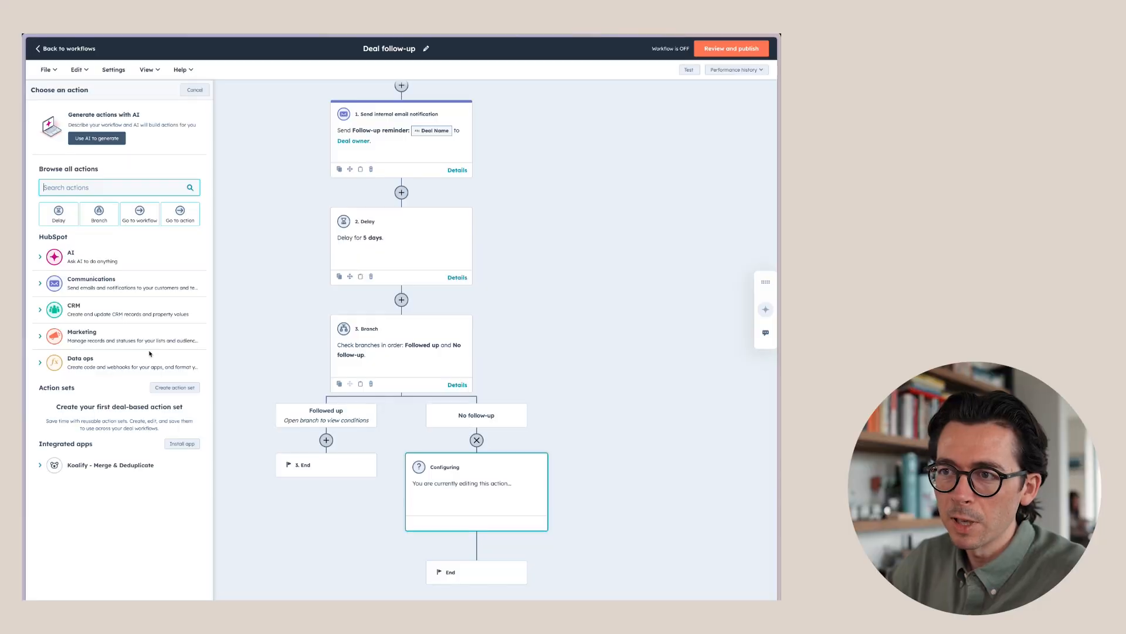
click(83, 313)
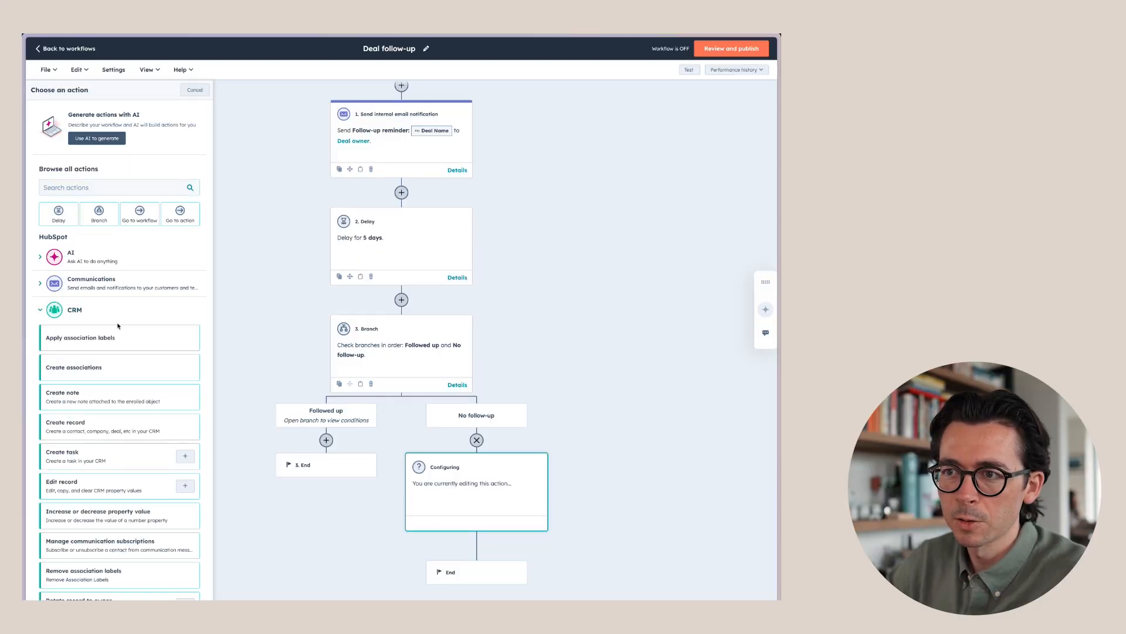
scroll(115, 297, down, 2)
click(81, 392)
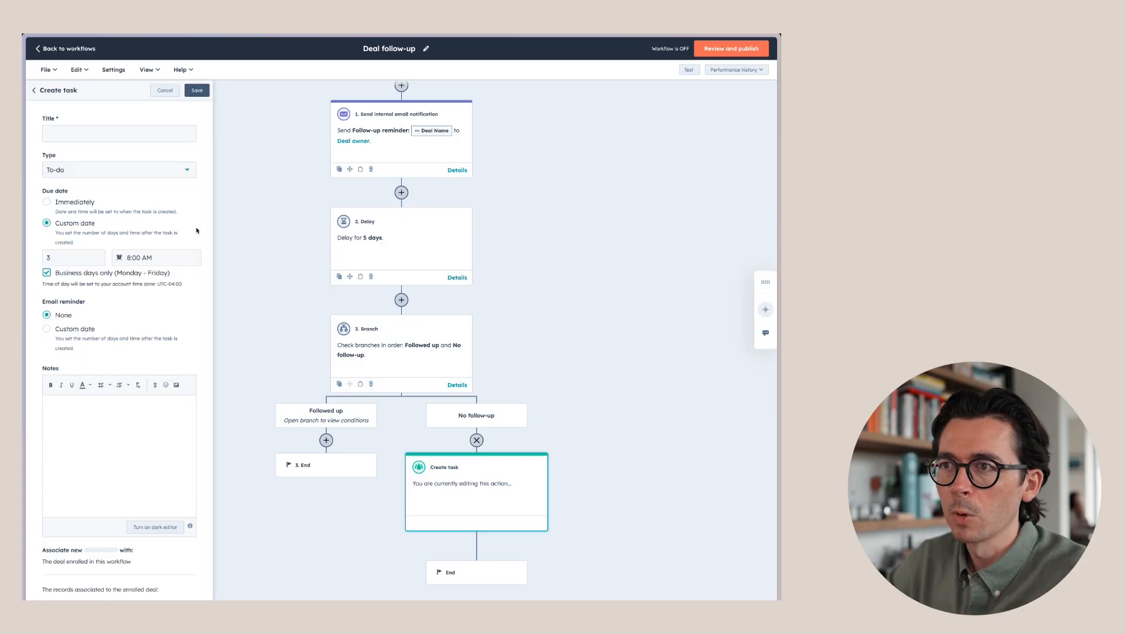
Title the task "Follow-up escalation:" followed by the enrolled deal's Deal Name token.
click(63, 133)
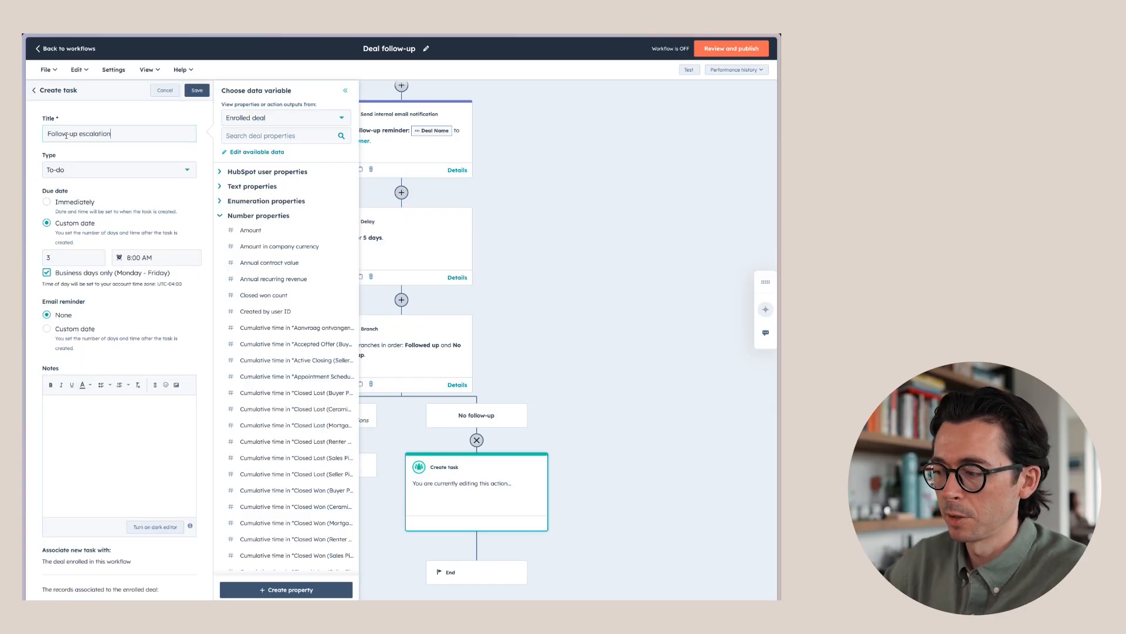
click(257, 141)
text(name)
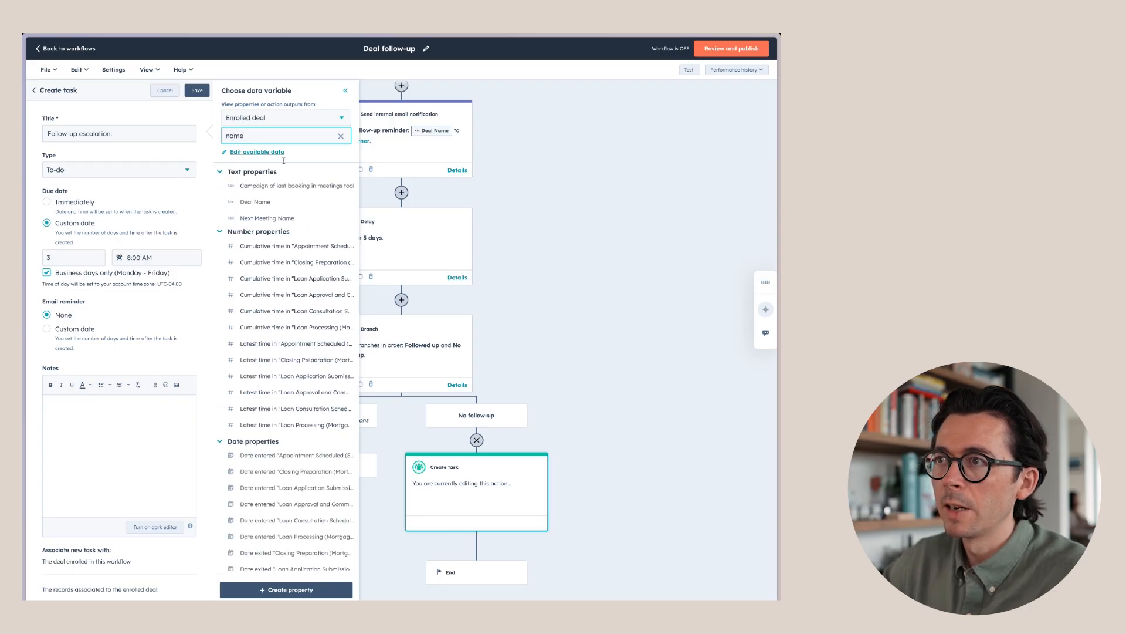
click(255, 202)
Make the task due immediately and switch its email reminder to a custom date.
click(54, 205)
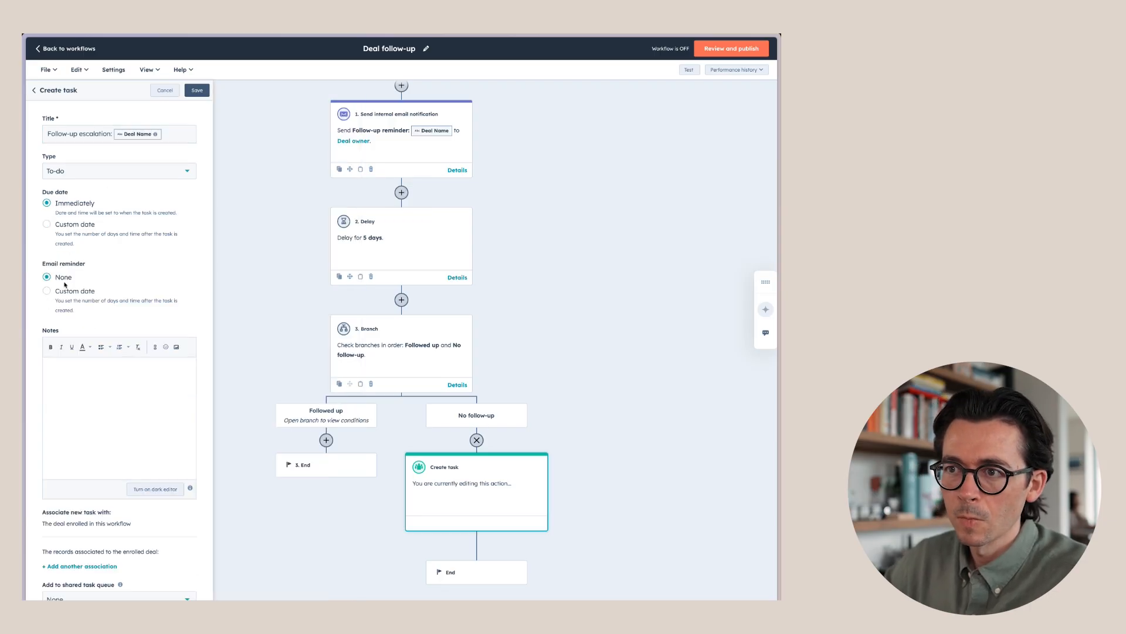
click(56, 291)
Write a task note with the Deal Name token saying the deal had no follow-up for 10 days, despite a reminder 5 days ago, and needs action.
click(89, 426)
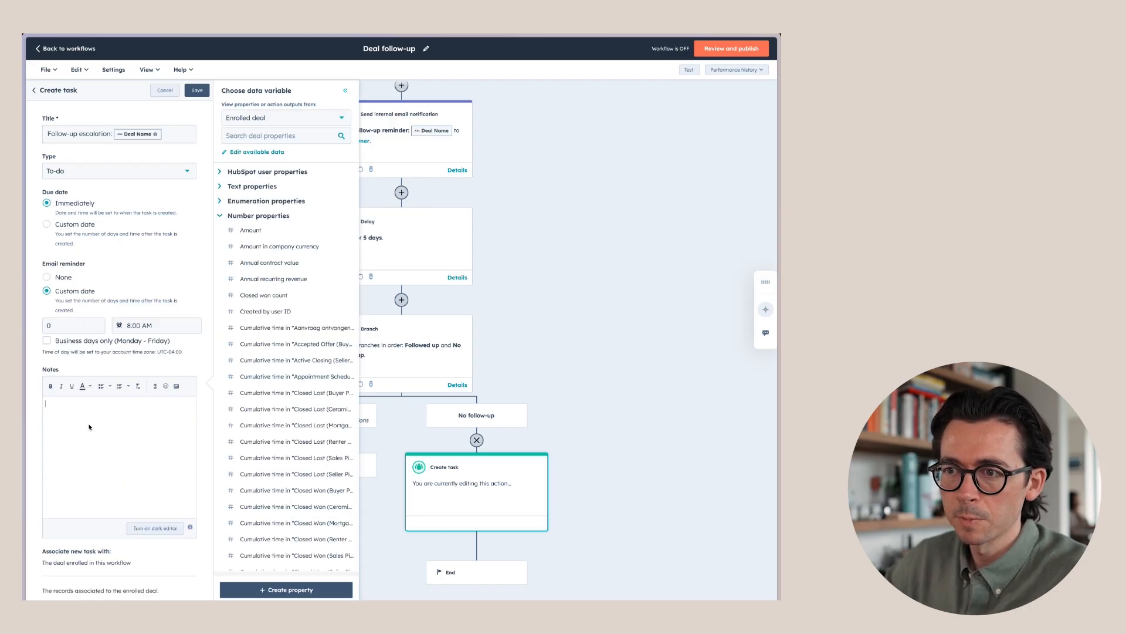
text(name)
click(256, 202)
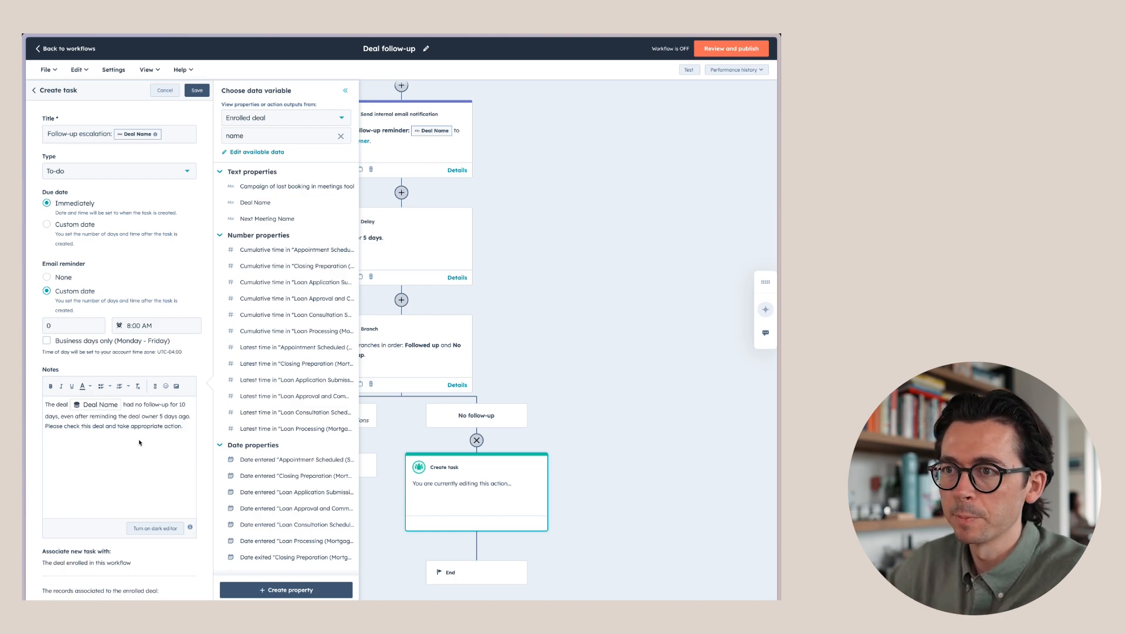
Assign the escalation task to a specific user and choose the responsible manager as that user.
scroll(140, 442, down, 3)
click(90, 580)
click(97, 542)
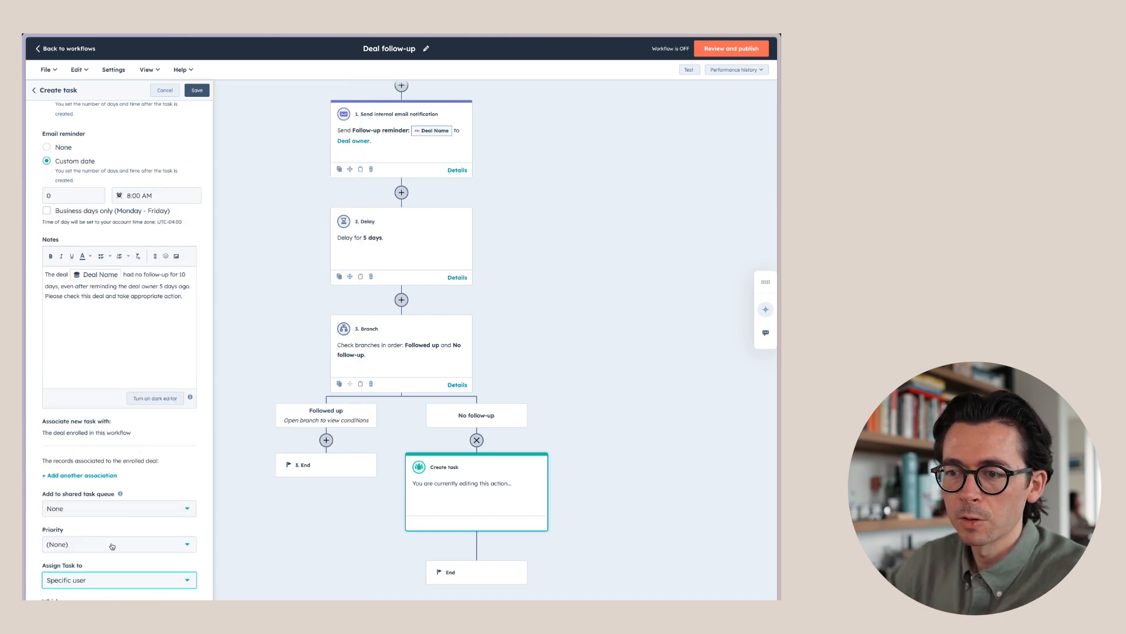
scroll(112, 546, down, 1)
click(94, 580)
click(83, 555)
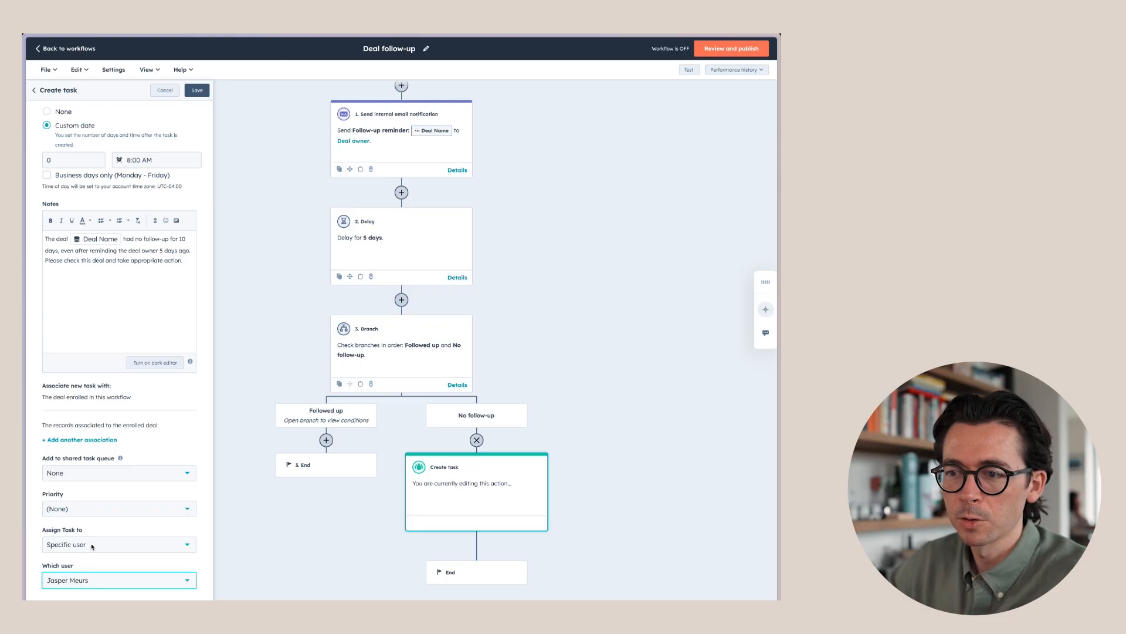
Set the task's priority to High and save the action.
click(183, 544)
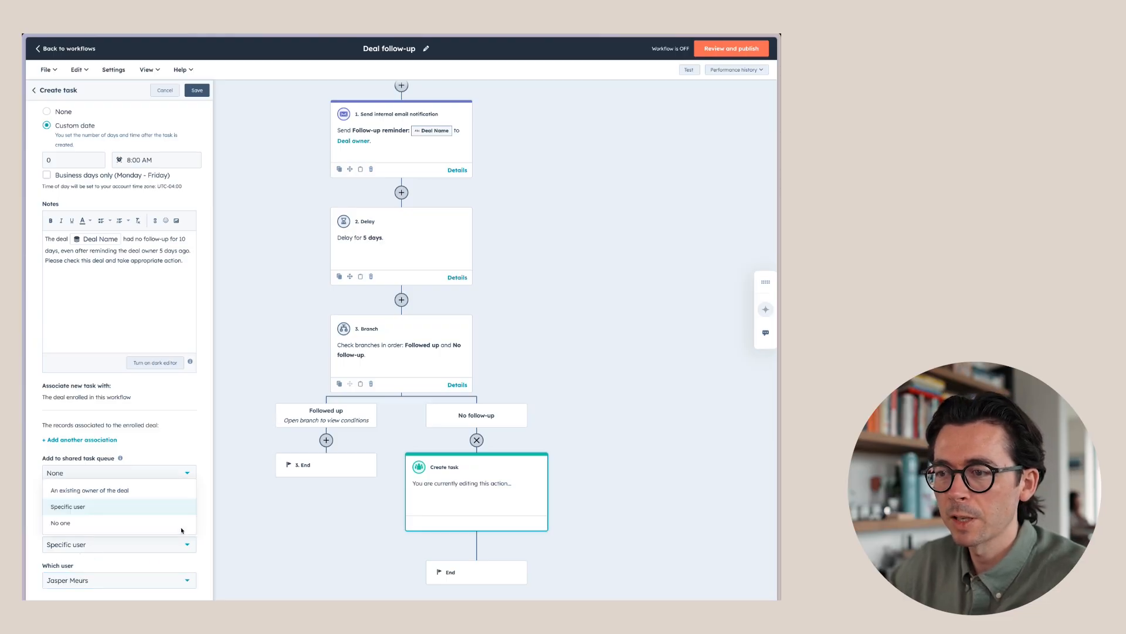
click(207, 510)
click(125, 509)
click(77, 580)
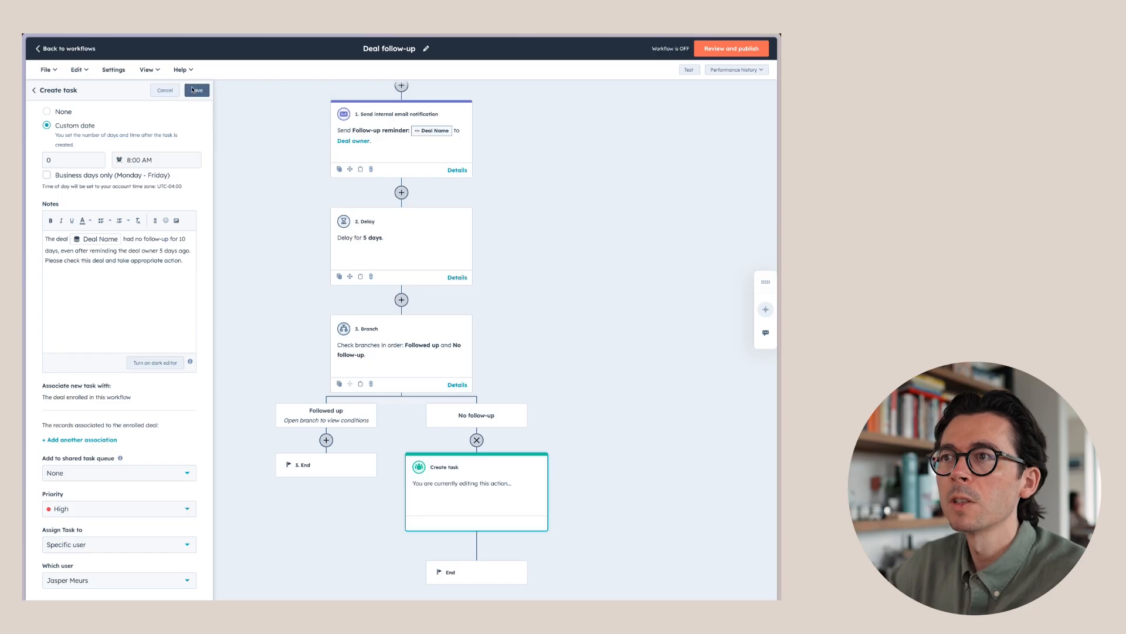
click(193, 89)
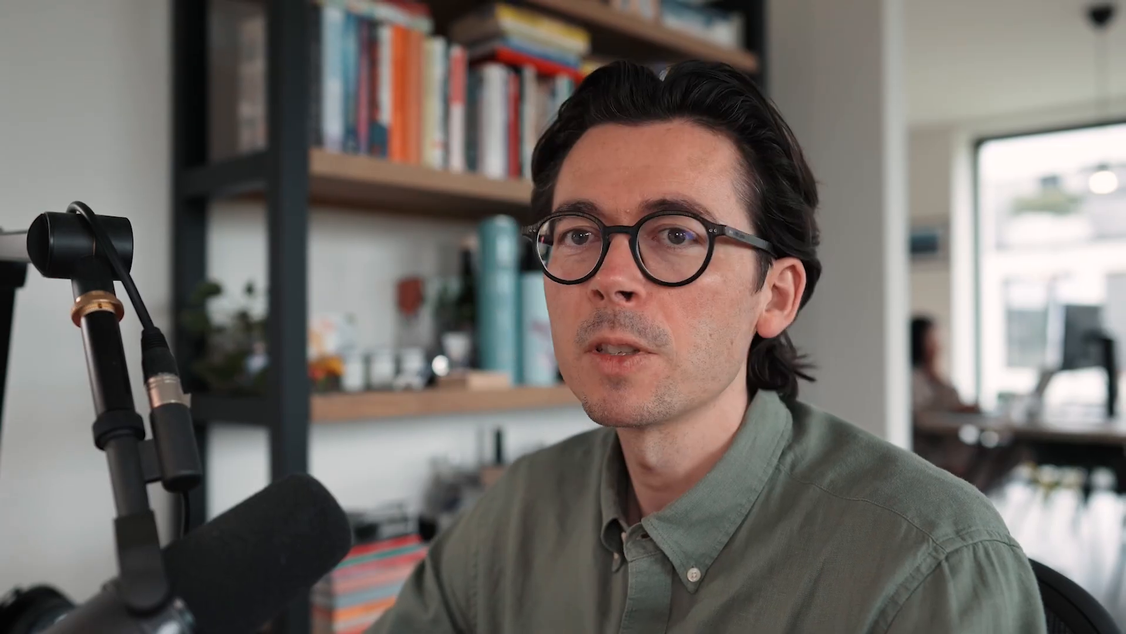